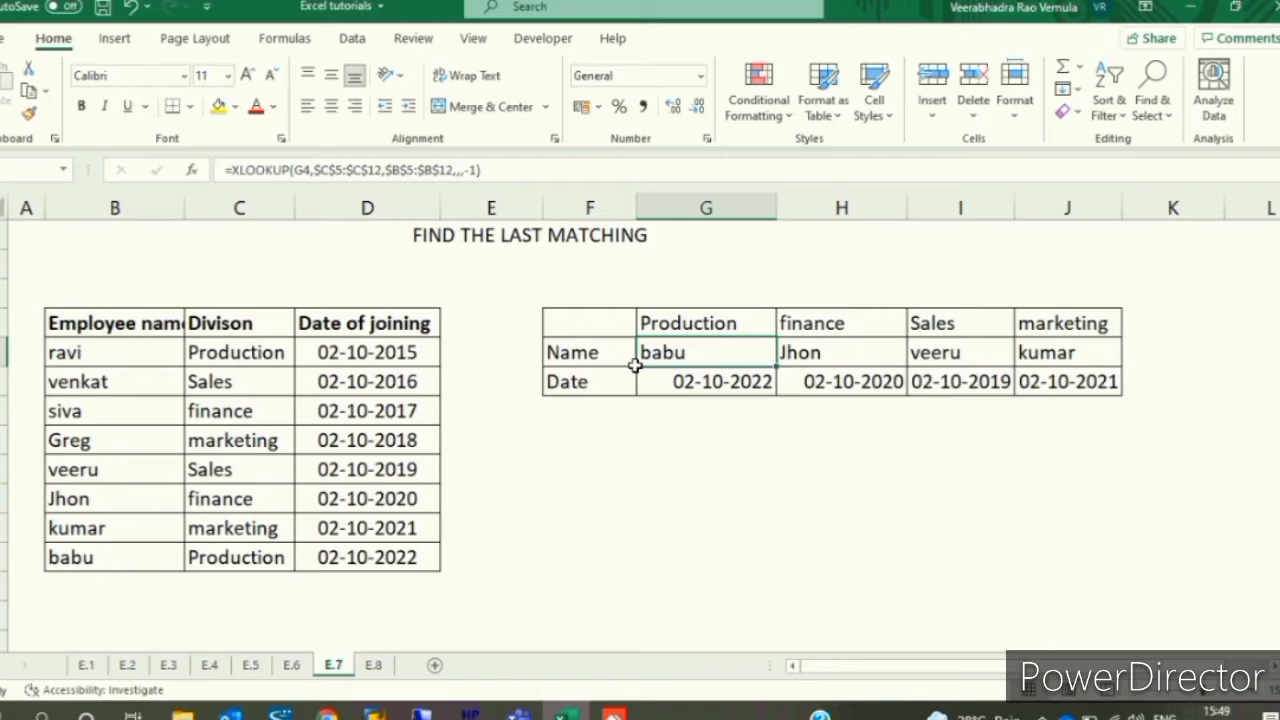
pyautogui.press('Down')
pyautogui.press('Up')
pyautogui.press('Up')
pyautogui.press('Down')
pyautogui.press('Down')
pyautogui.press('Down')
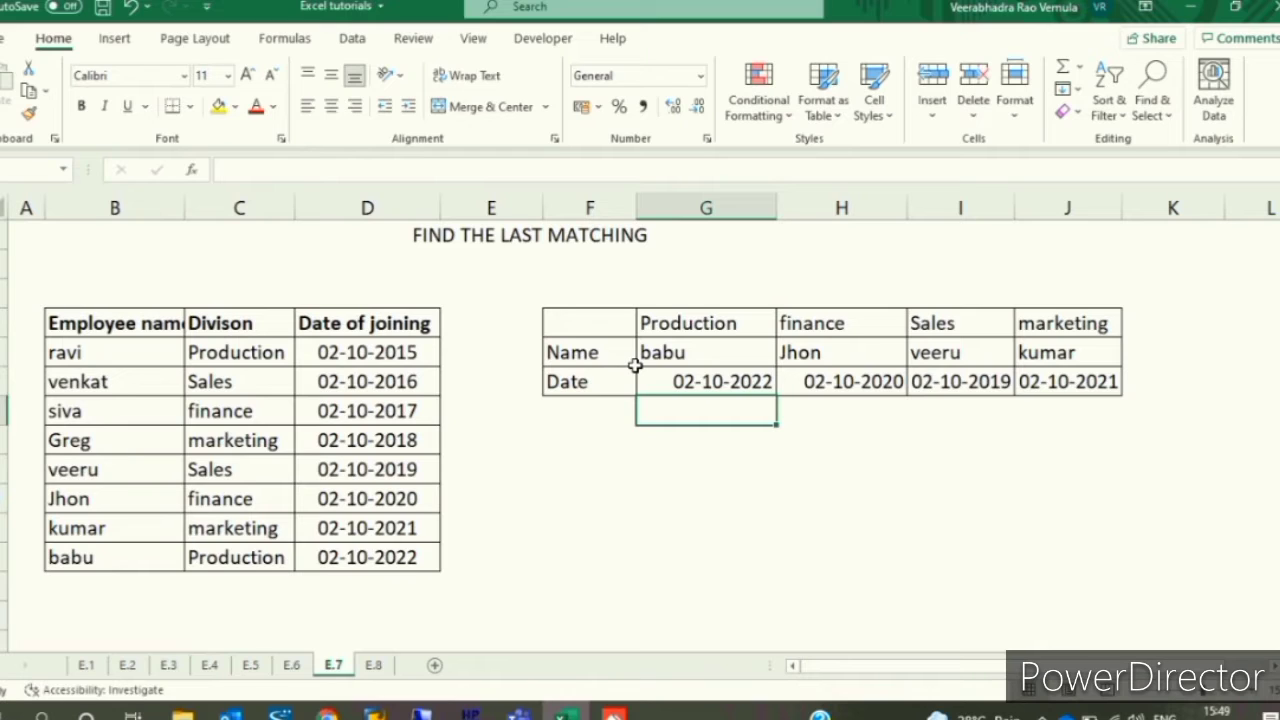
pyautogui.press('Down')
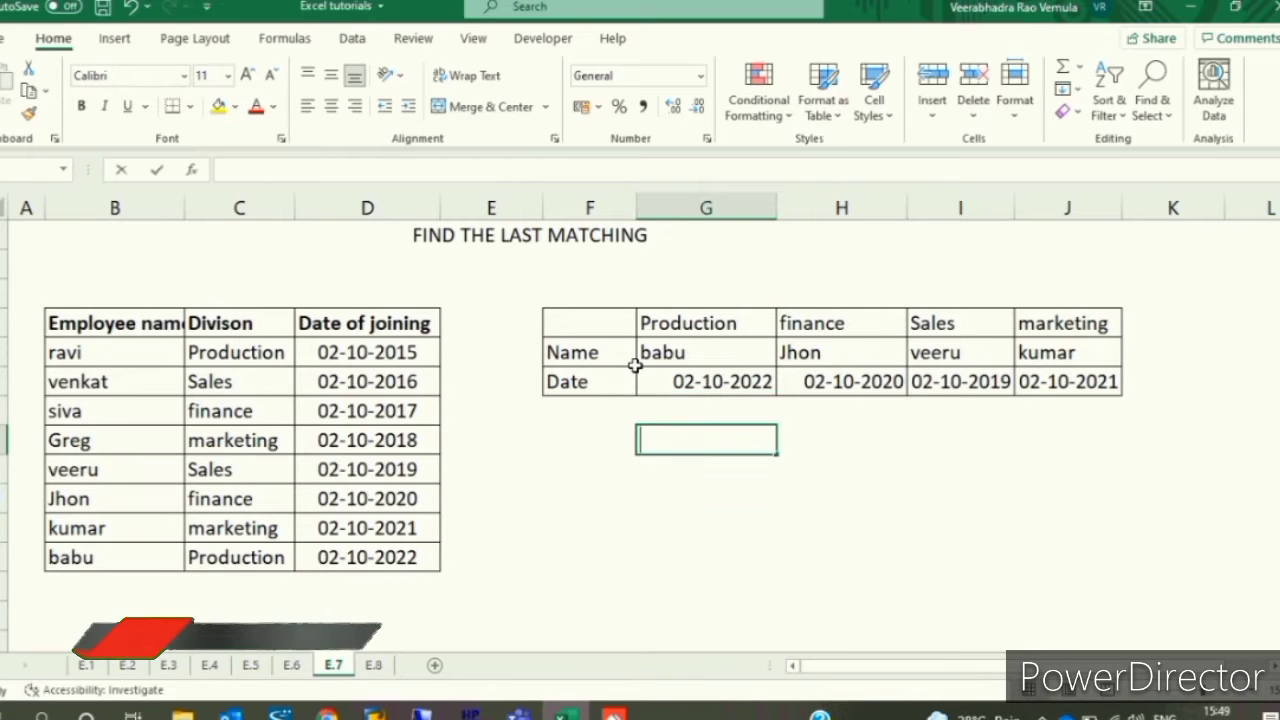
pyautogui.press('F2')
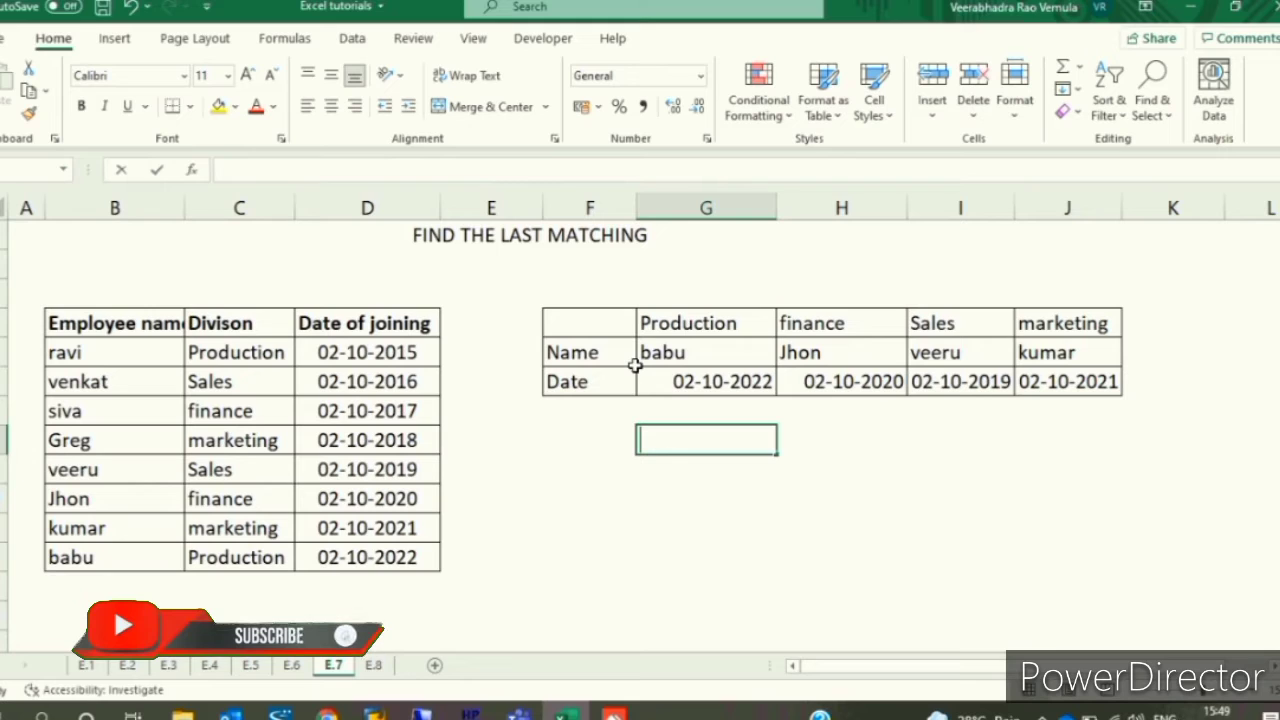
pyautogui.write('=')
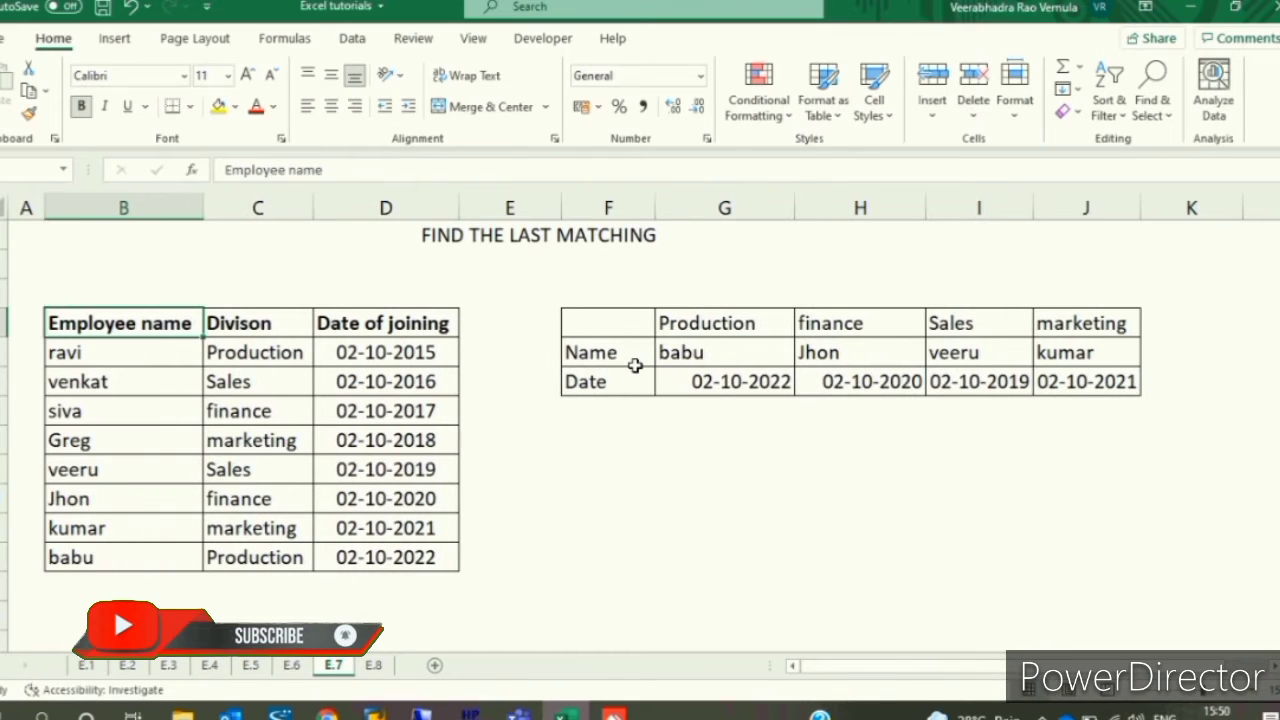
# Step: Enter =XLOOKUP(G4,C5:C12,B5:B12,,,1) as the Name under Production to look up the division's first matching employee
pyautogui.press('Right')
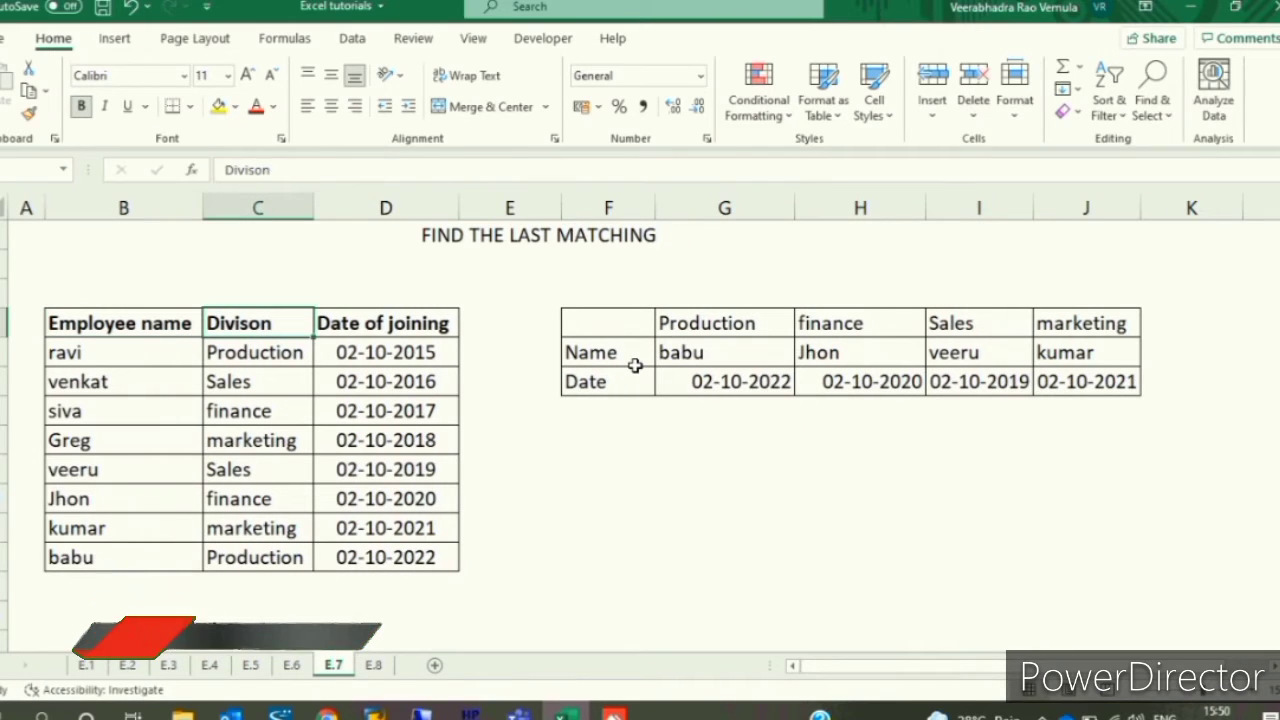
pyautogui.press('Right')
pyautogui.press('Right')
pyautogui.press('Right')
pyautogui.press('Right')
pyautogui.press('Down')
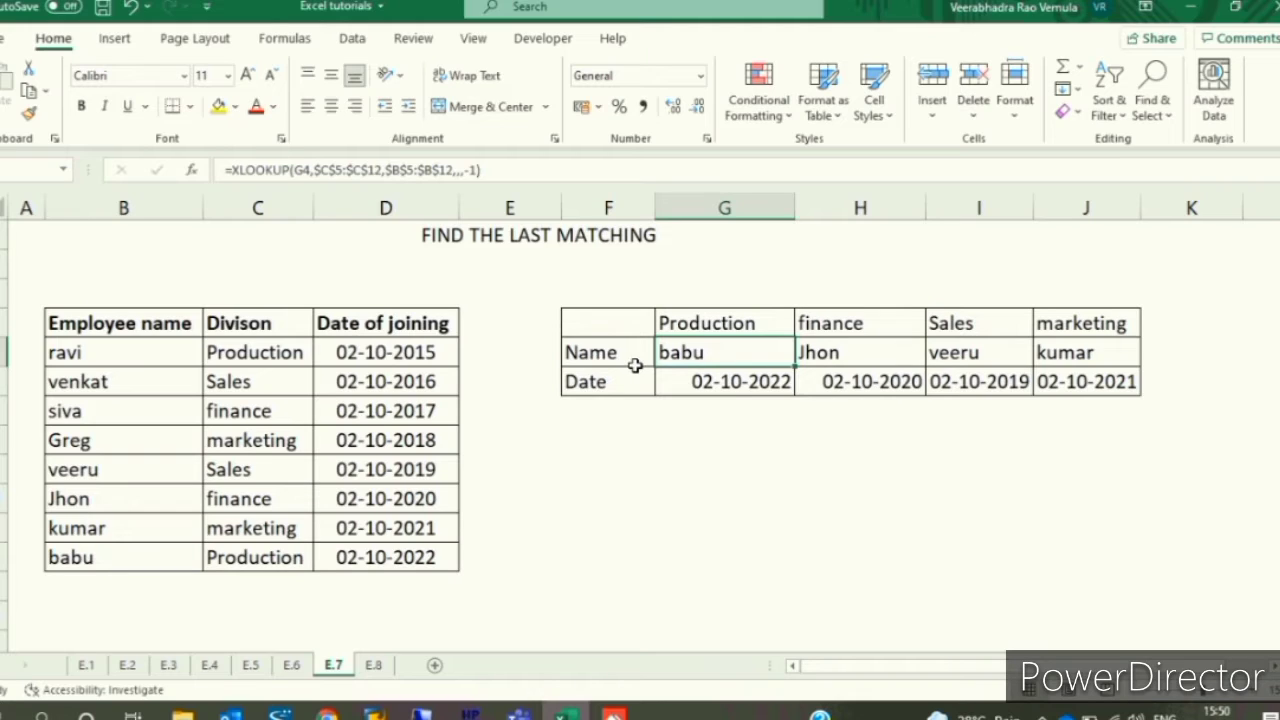
pyautogui.write('=x')
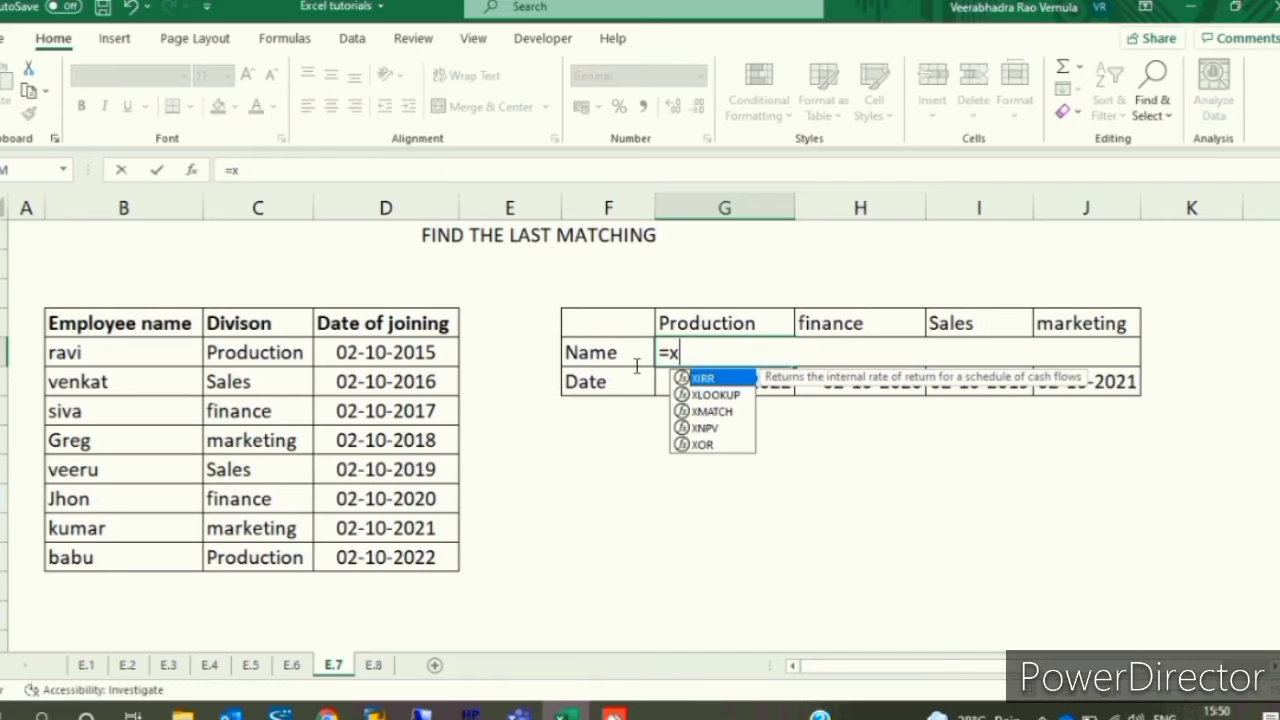
pyautogui.write('l')
pyautogui.press('Tab')
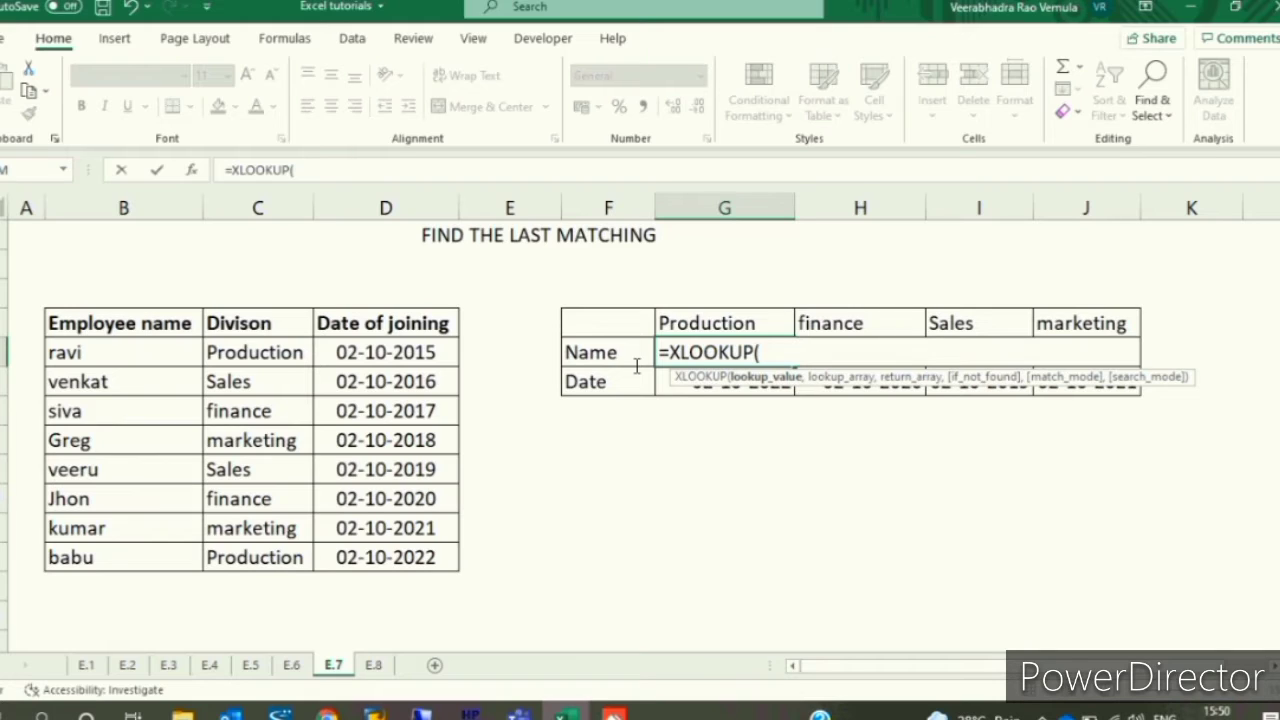
pyautogui.press('Up')
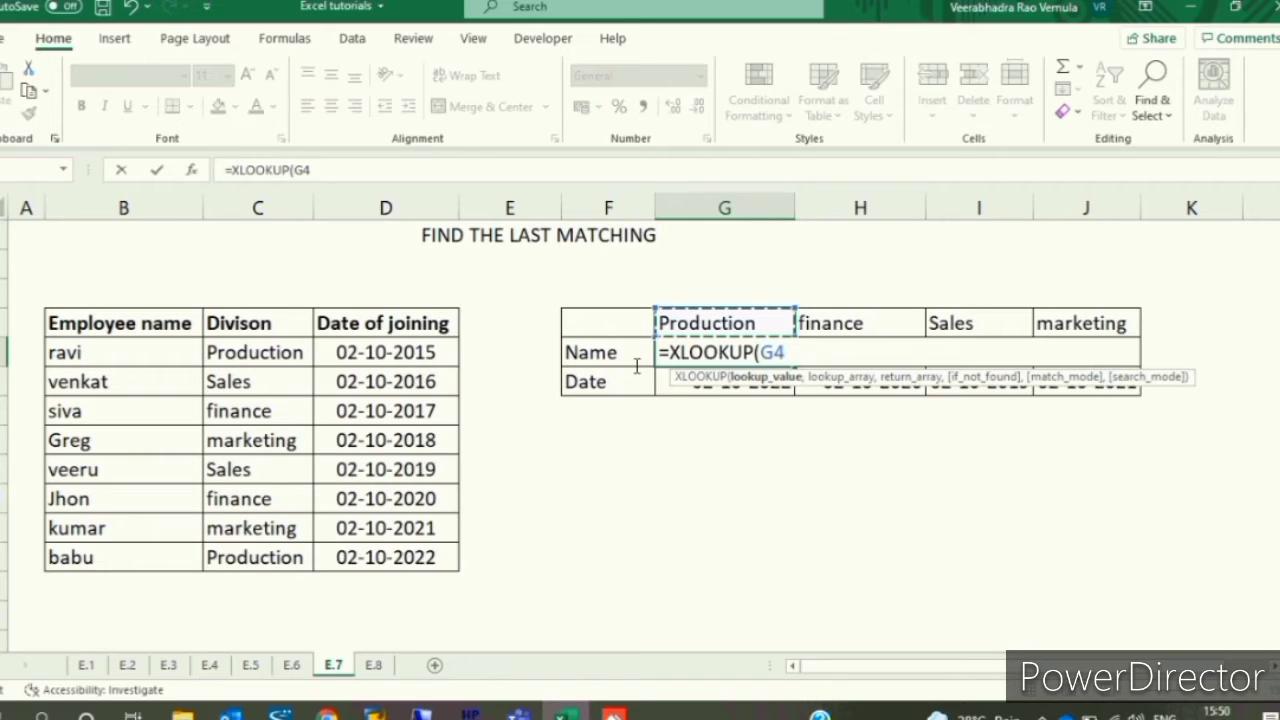
pyautogui.write(',C5:C12,B5:B12,,,')
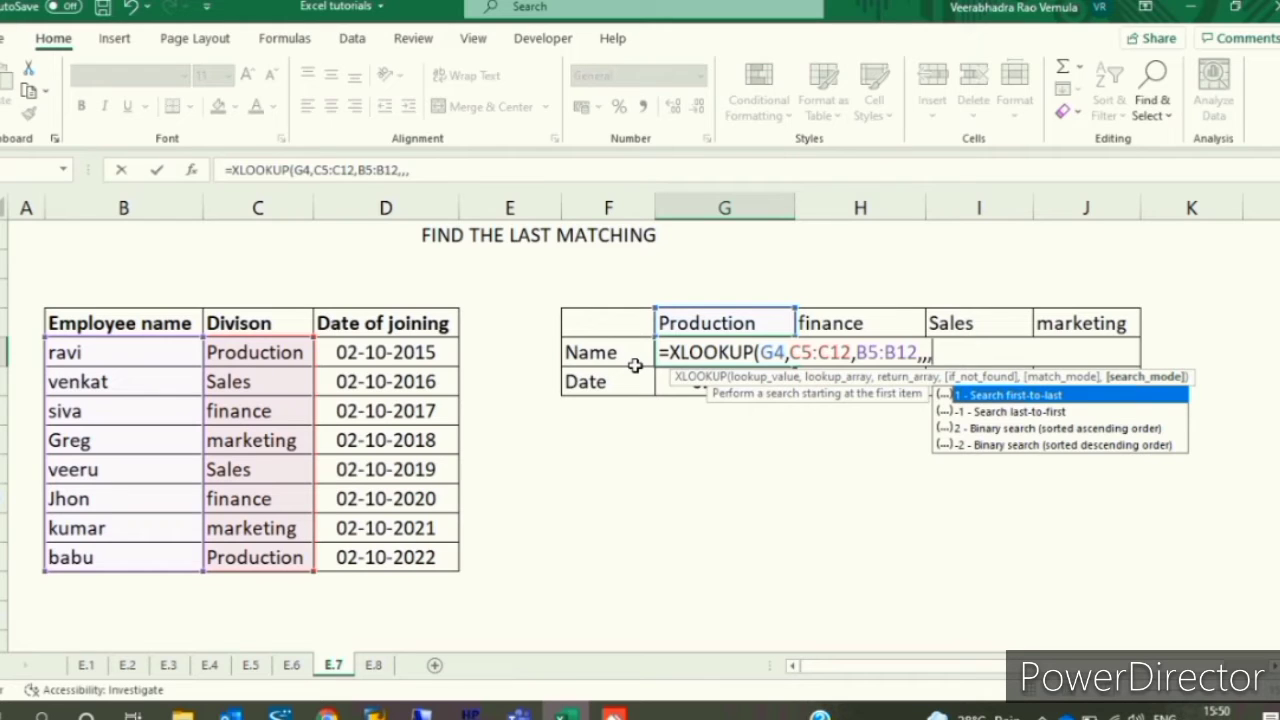
pyautogui.write('1)')
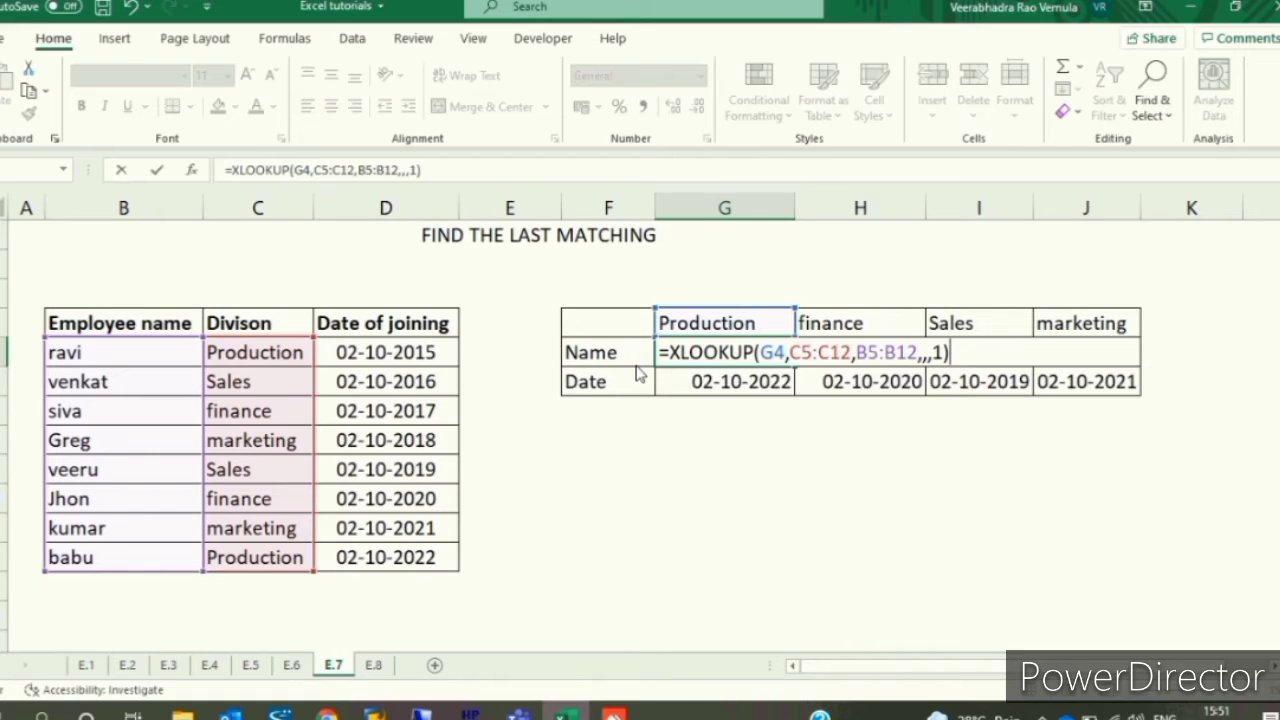
pyautogui.hotkey('ctrl', 'Return')
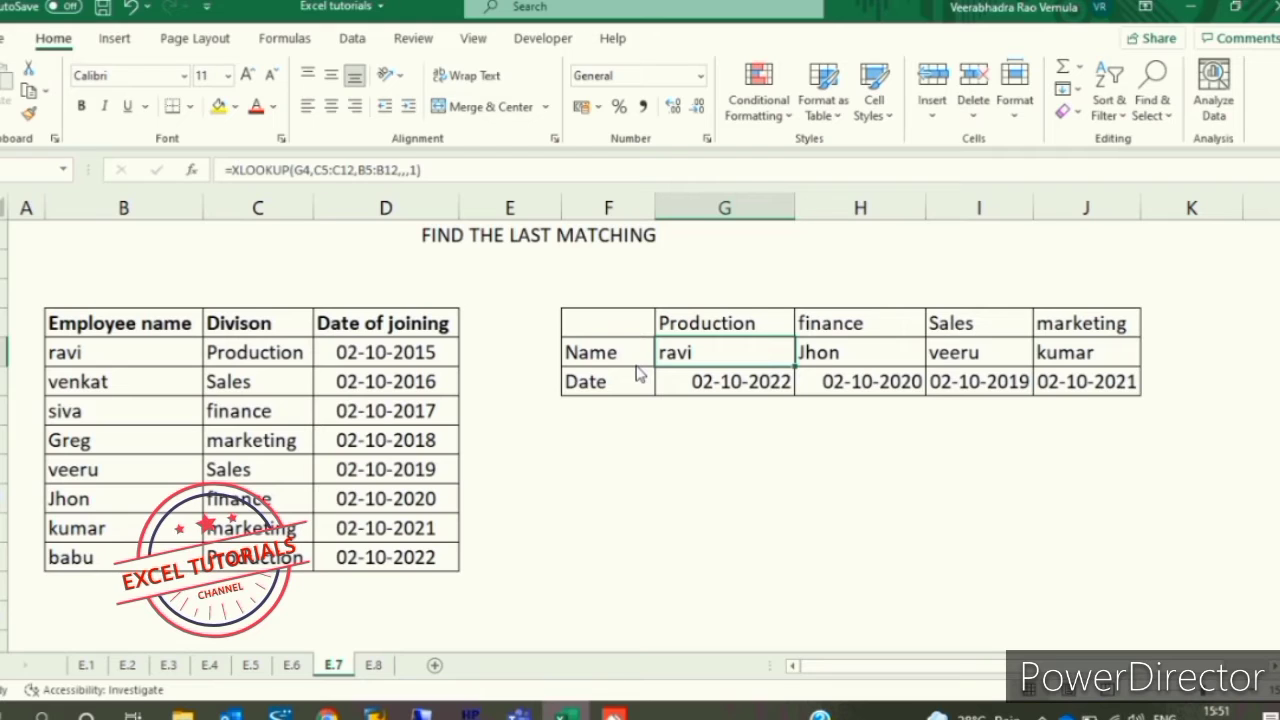
# Step: Try to fill the Production name formula across the finance, Sales and marketing cells of the Name row
pyautogui.press('Left')
pyautogui.press('Left')
pyautogui.press('Left')
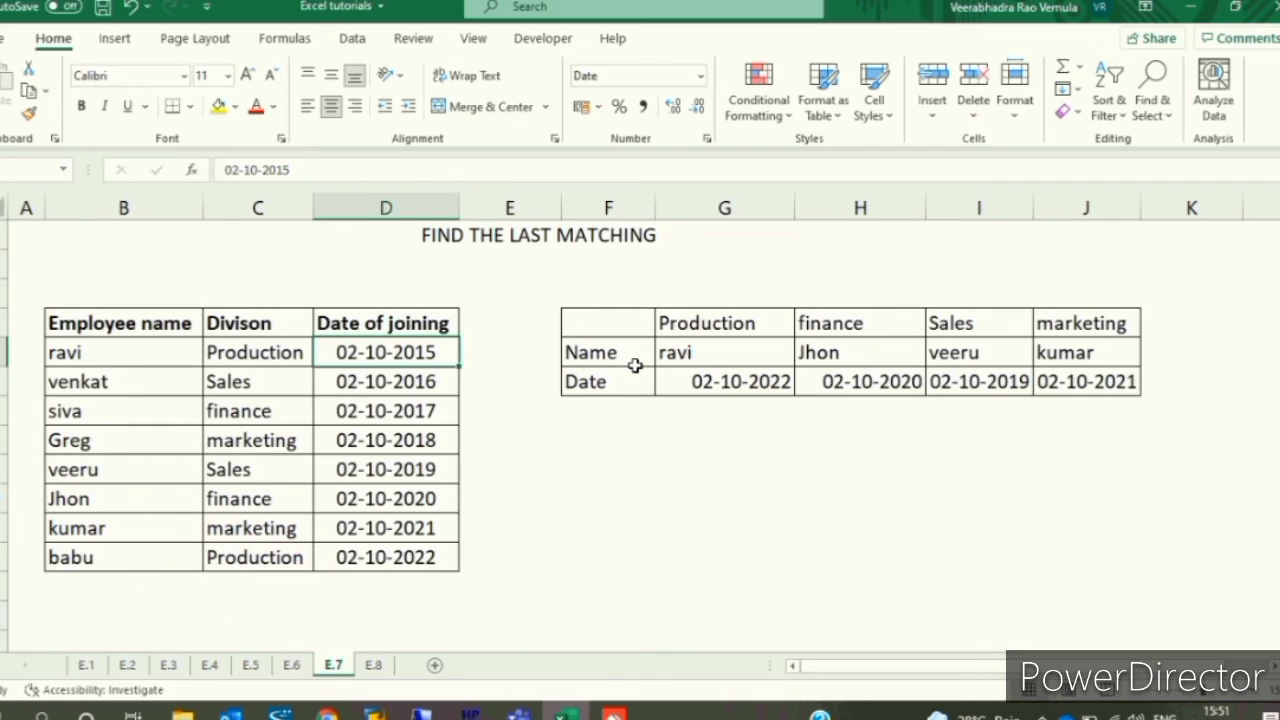
pyautogui.press('Right')
pyautogui.press('Right')
pyautogui.press('Right')
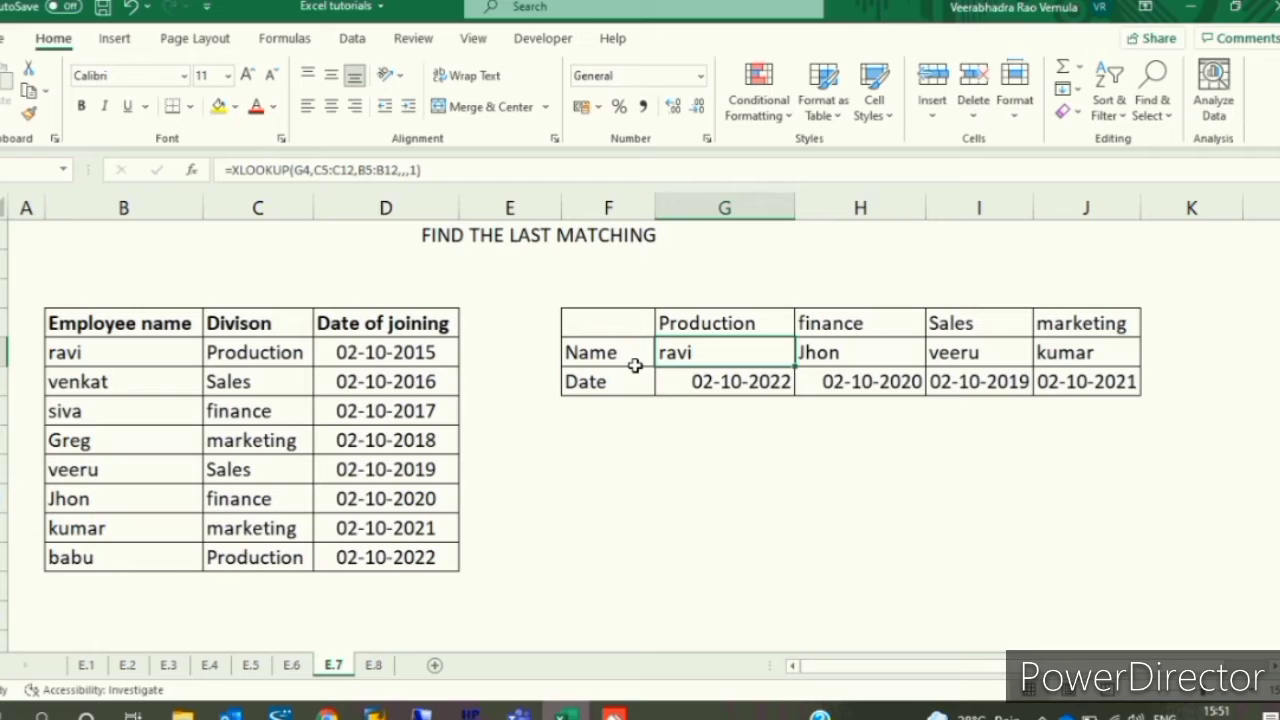
pyautogui.hotkey('shift', 'Right')
pyautogui.hotkey('shift', 'Right')
pyautogui.hotkey('shift', 'Right')
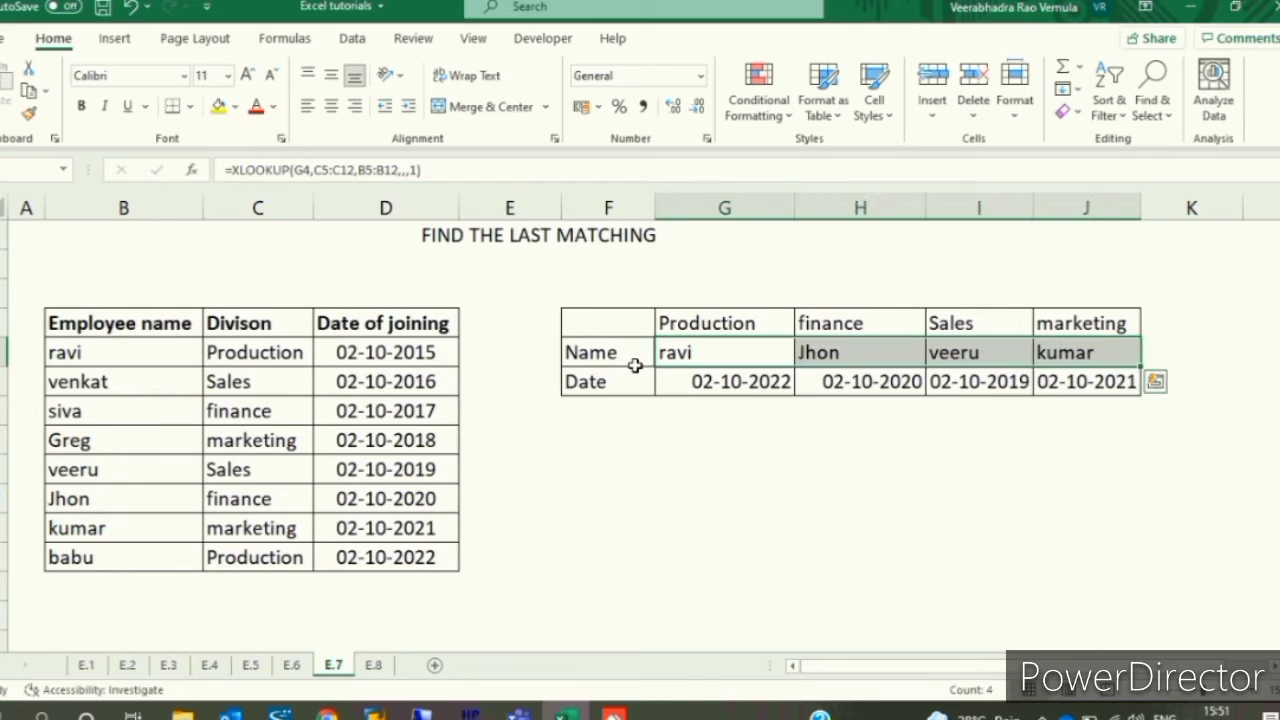
pyautogui.hotkey('ctrl', 'r')
pyautogui.press('Right')
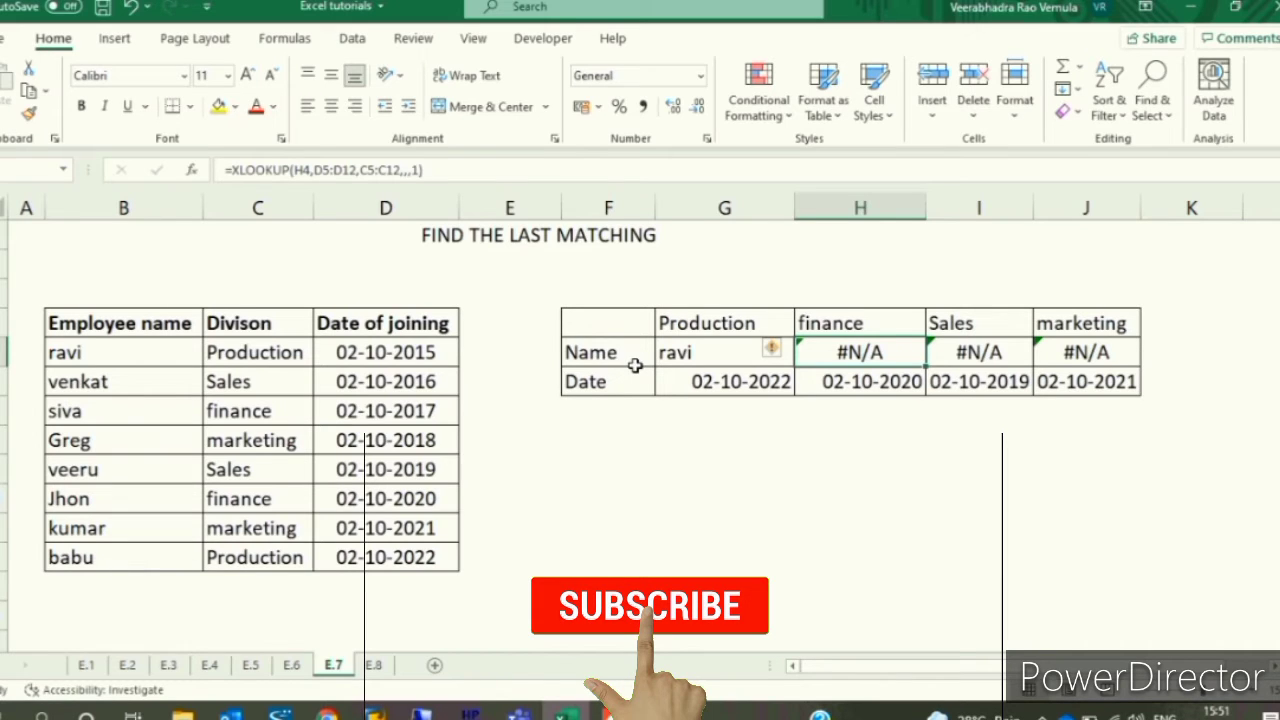
# Step: Make the G5 ranges absolute as $C$5:$C$12 and $B$5:$B$12 and fill the formula across to J5
pyautogui.press('F2')
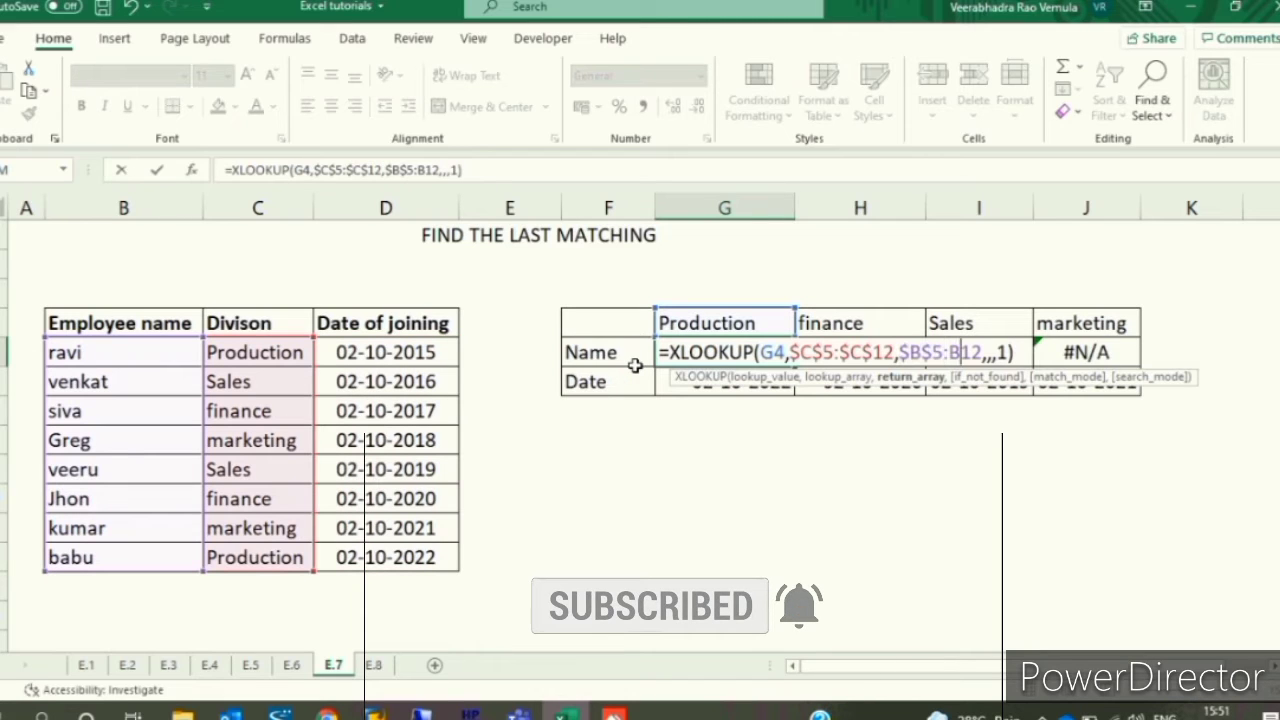
pyautogui.press('F4')
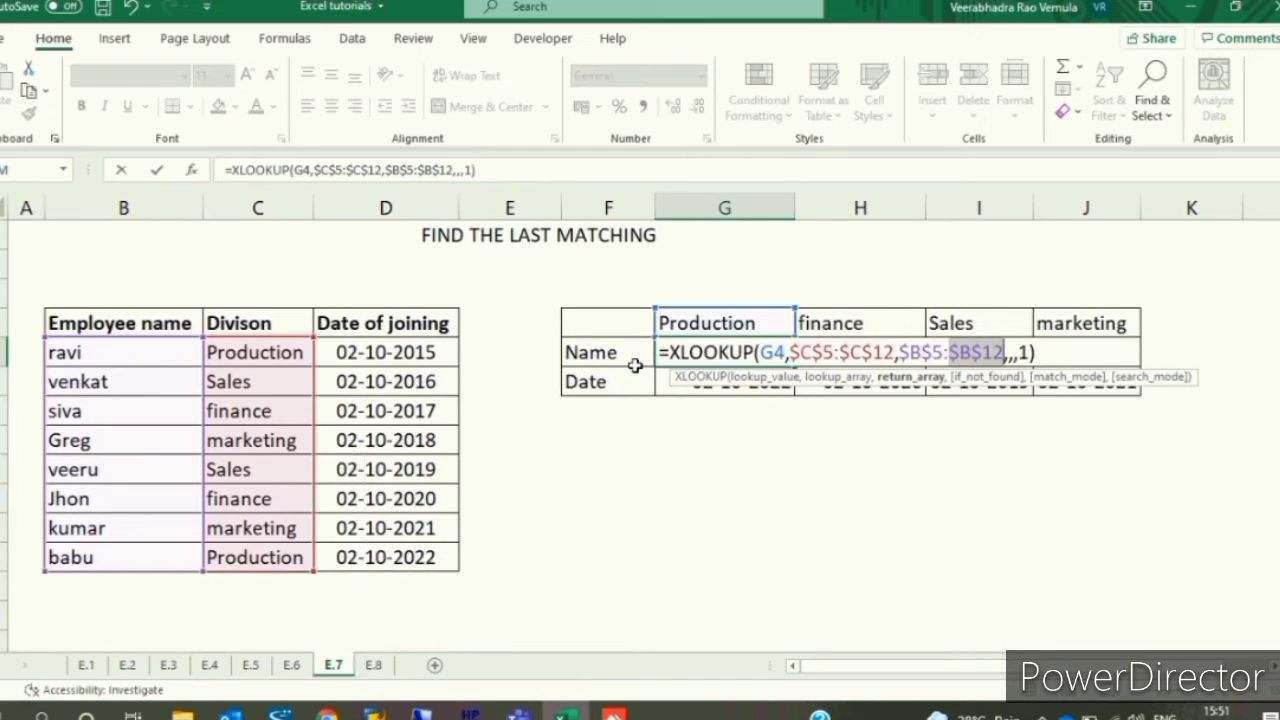
pyautogui.hotkey('ctrl', 'Return')
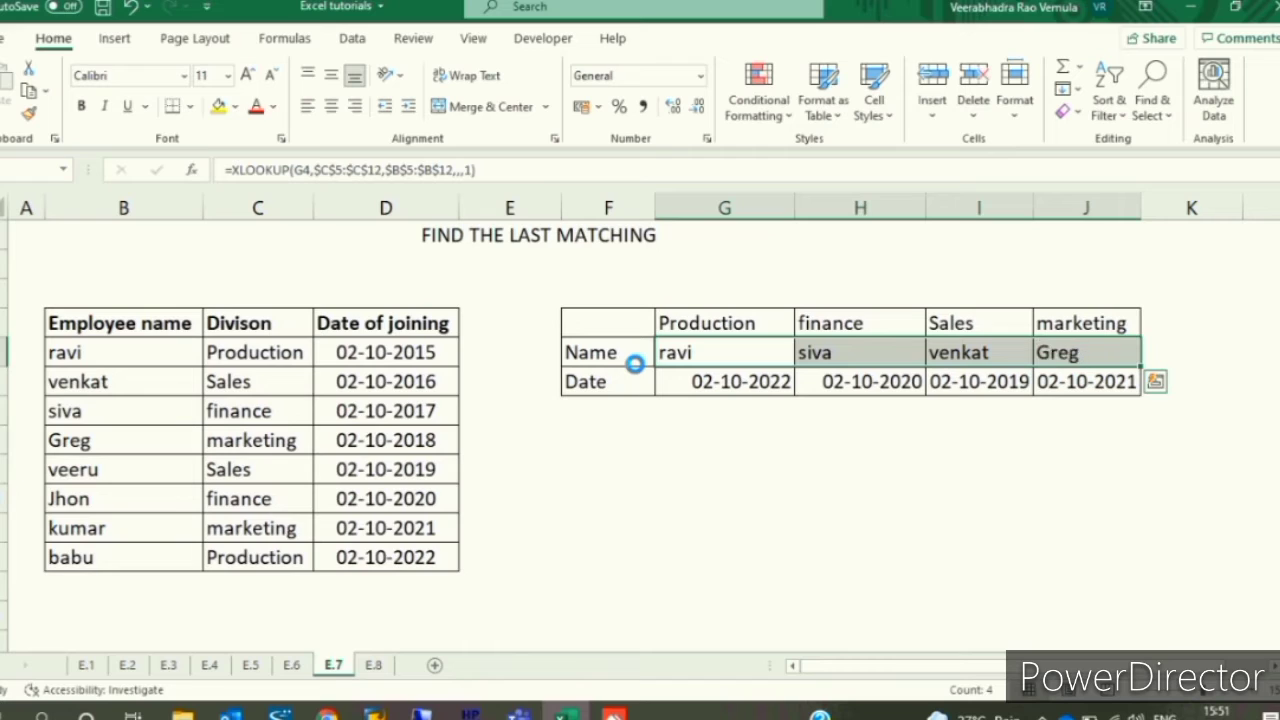
pyautogui.press('Right')
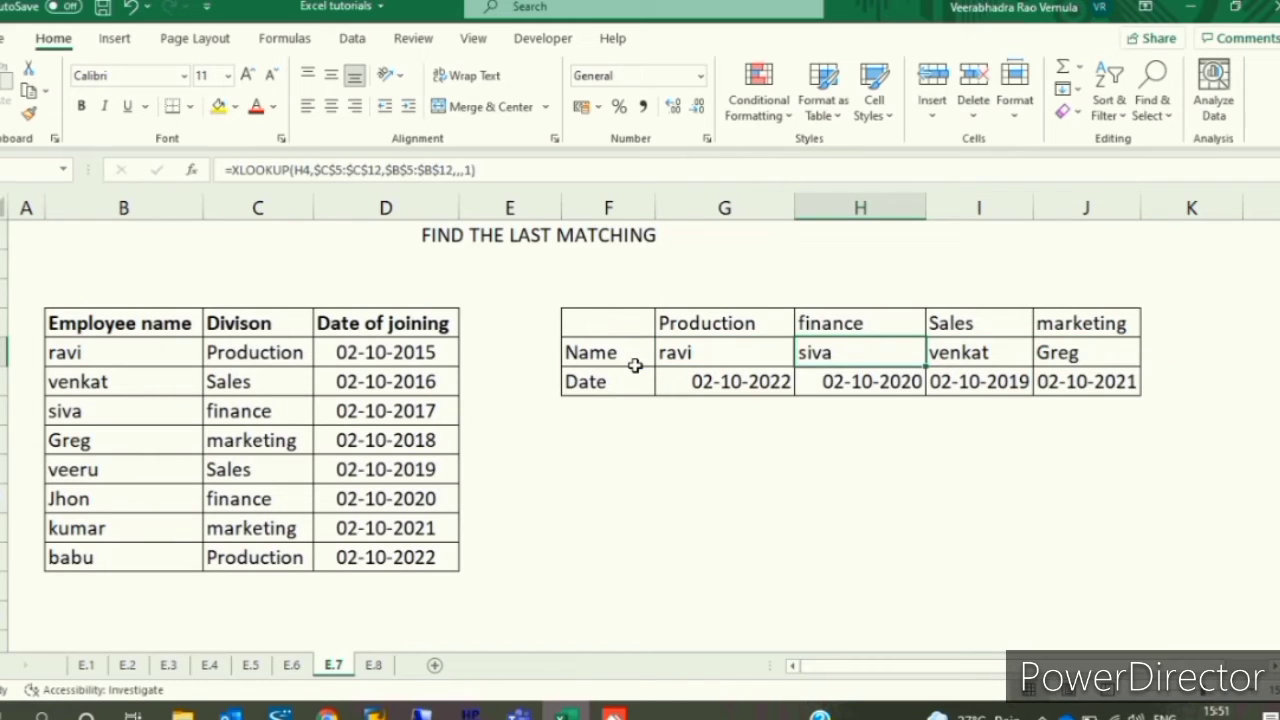
pyautogui.press('Down')
pyautogui.press('Down')
pyautogui.press('Down')
pyautogui.press('Down')
pyautogui.press('Down')
pyautogui.press('Down')
pyautogui.press('Left')
pyautogui.press('Left')
pyautogui.press('Left')
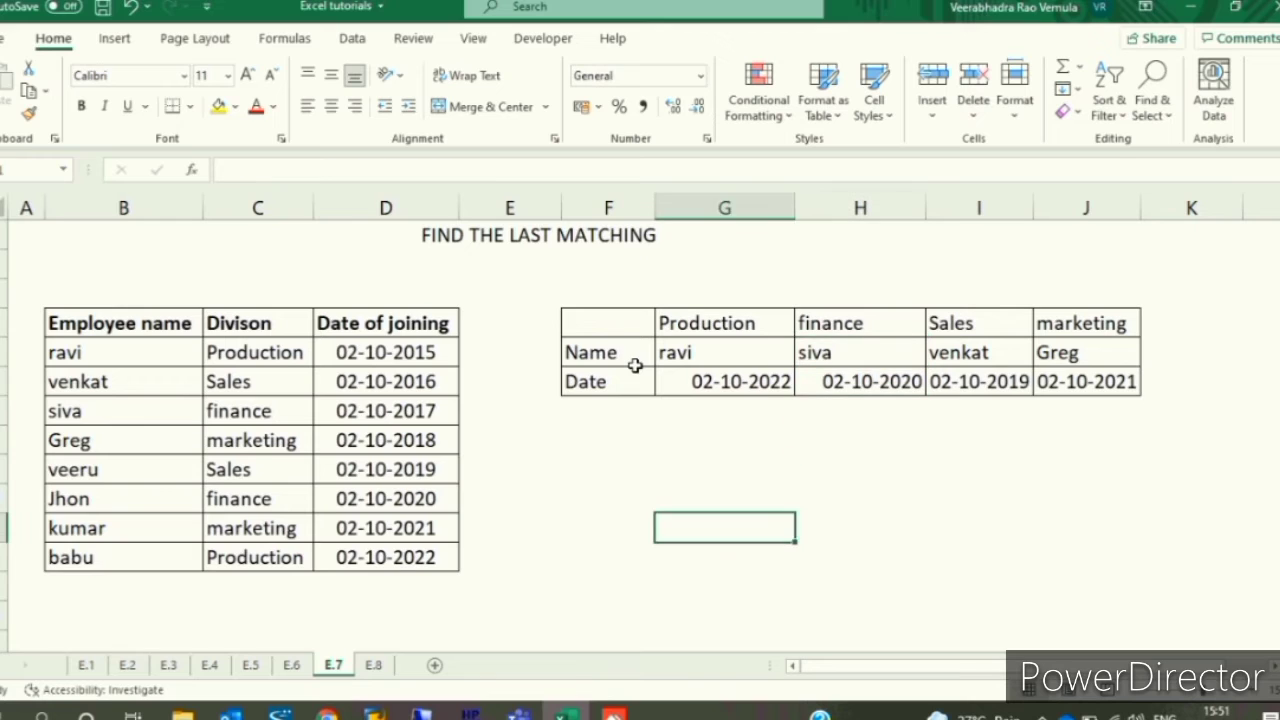
# Step: Change the XLOOKUP search mode in G5 to -1 for last-to-first searching and fill the formula across to J5
pyautogui.press('Up')
pyautogui.press('Up')
pyautogui.press('Up')
pyautogui.press('Up')
pyautogui.press('Left')
pyautogui.hotkey('shift', 'space')
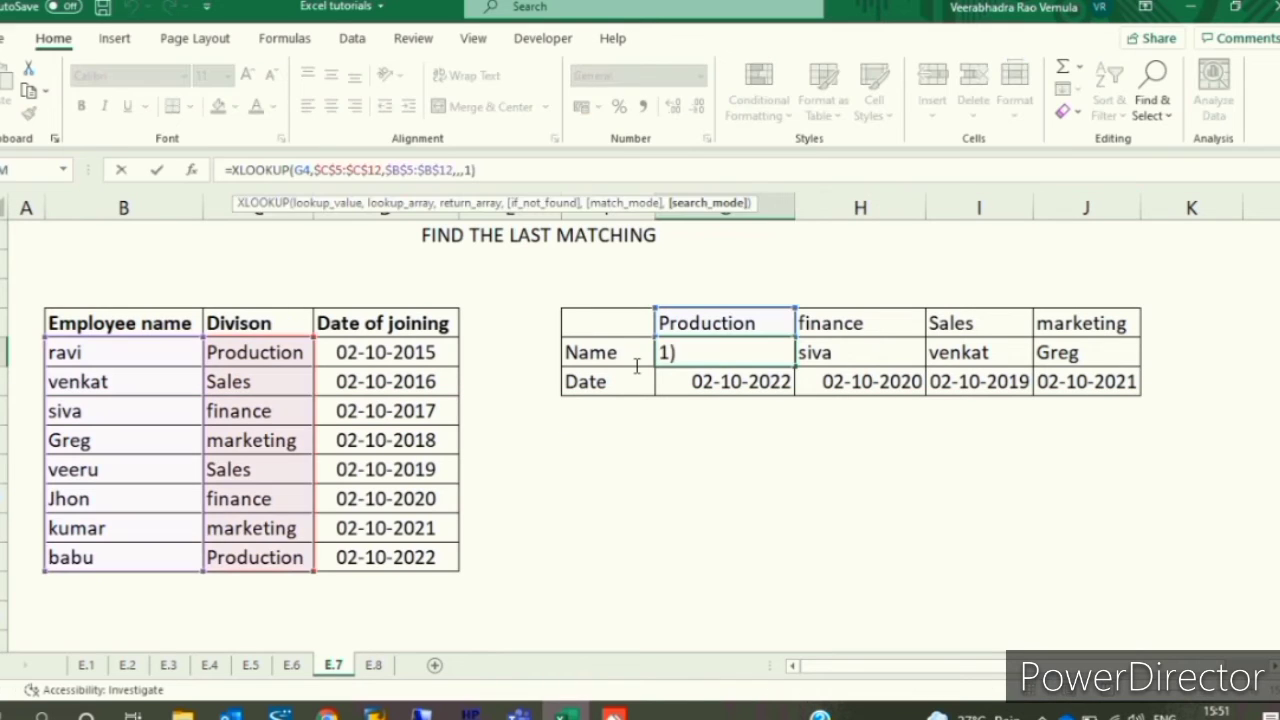
pyautogui.hotkey('ctrl', 'Return')
pyautogui.hotkey('shift', 'Right')
pyautogui.hotkey('shift', 'Right')
pyautogui.hotkey('shift', 'Right')
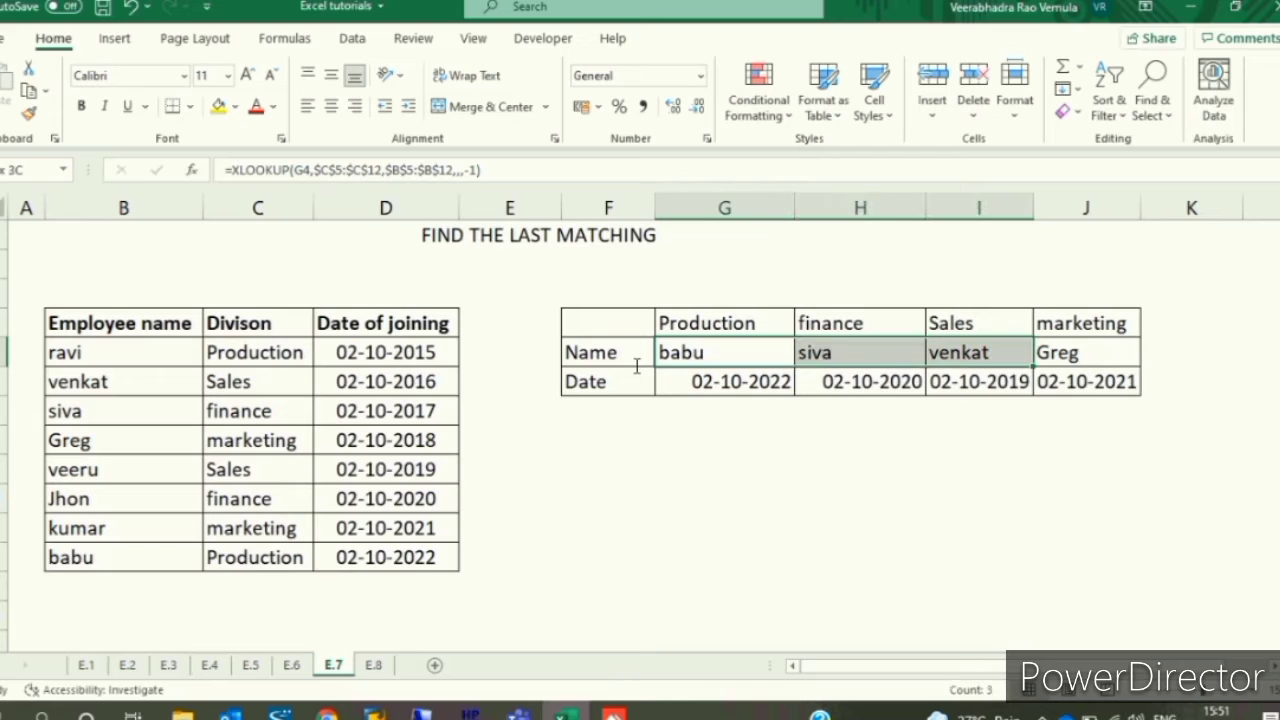
pyautogui.hotkey('ctrl', 'r')
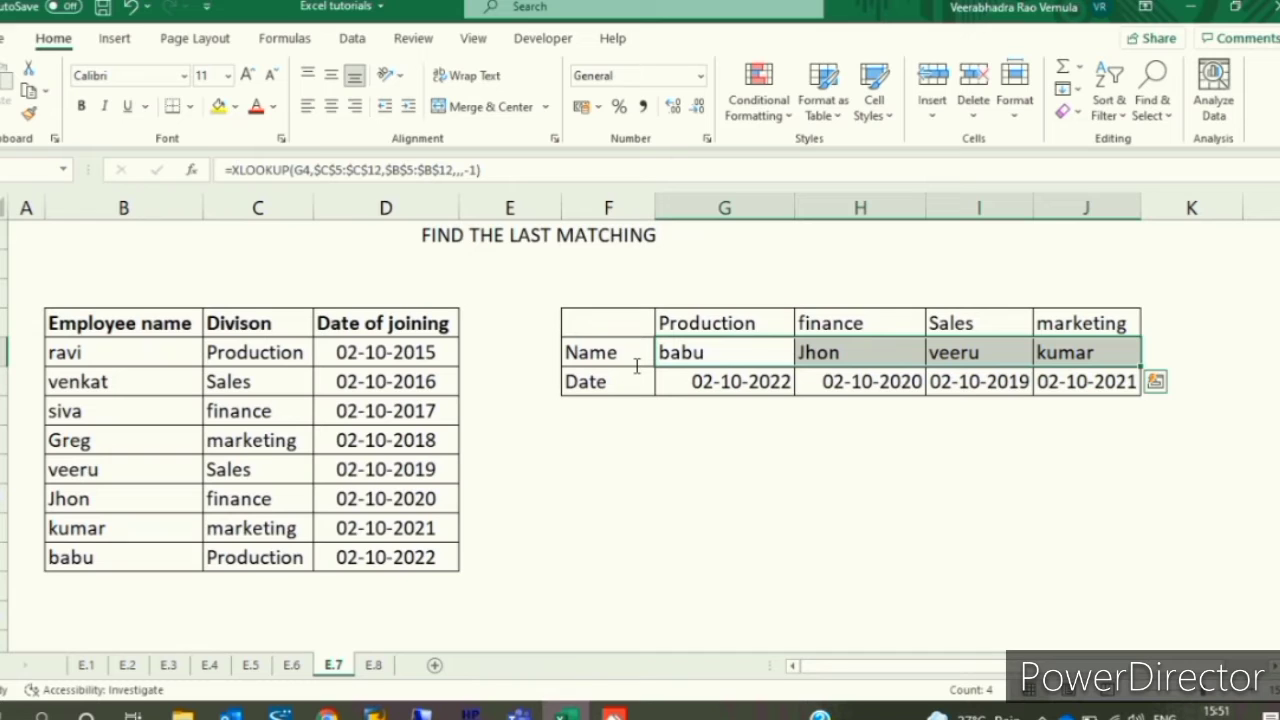
pyautogui.hotkey('shift', 'BackSpace')
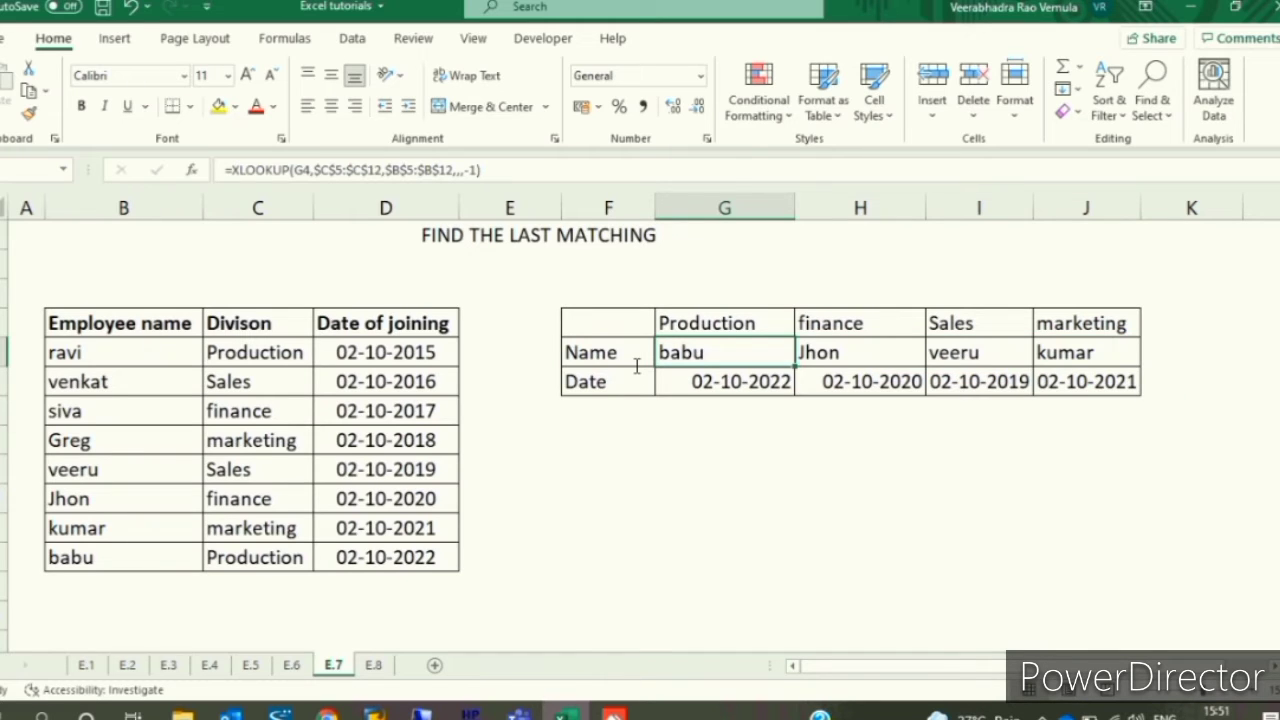
# Step: Check the XLOOKUP formula in the Date row under Production against the source dates, and save the workbook
pyautogui.click(386, 557)
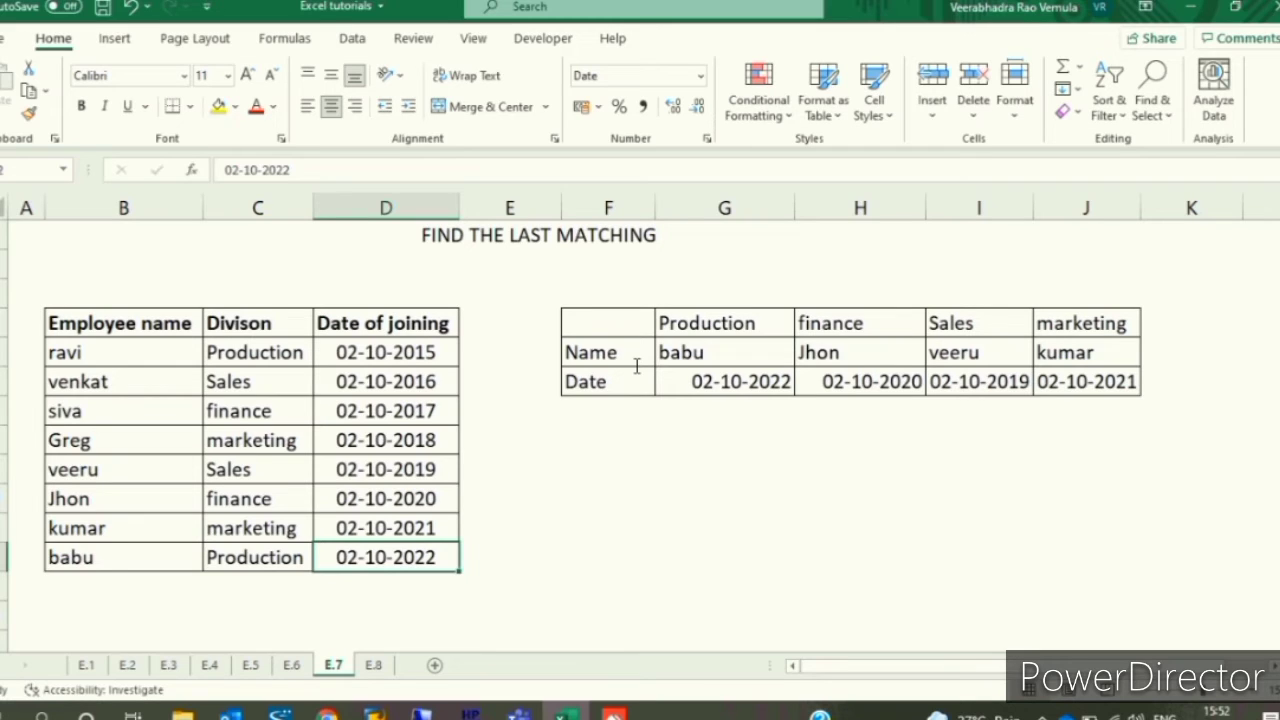
pyautogui.doubleClick(724, 382)
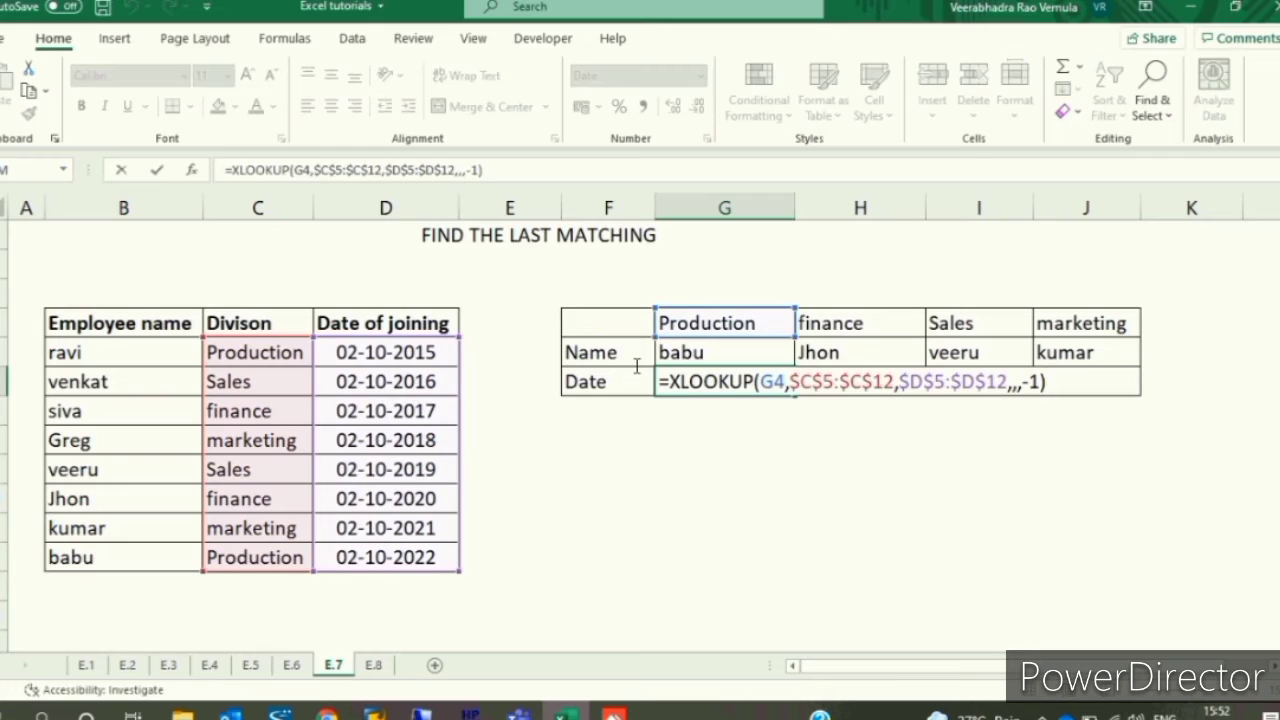
pyautogui.press('Return')
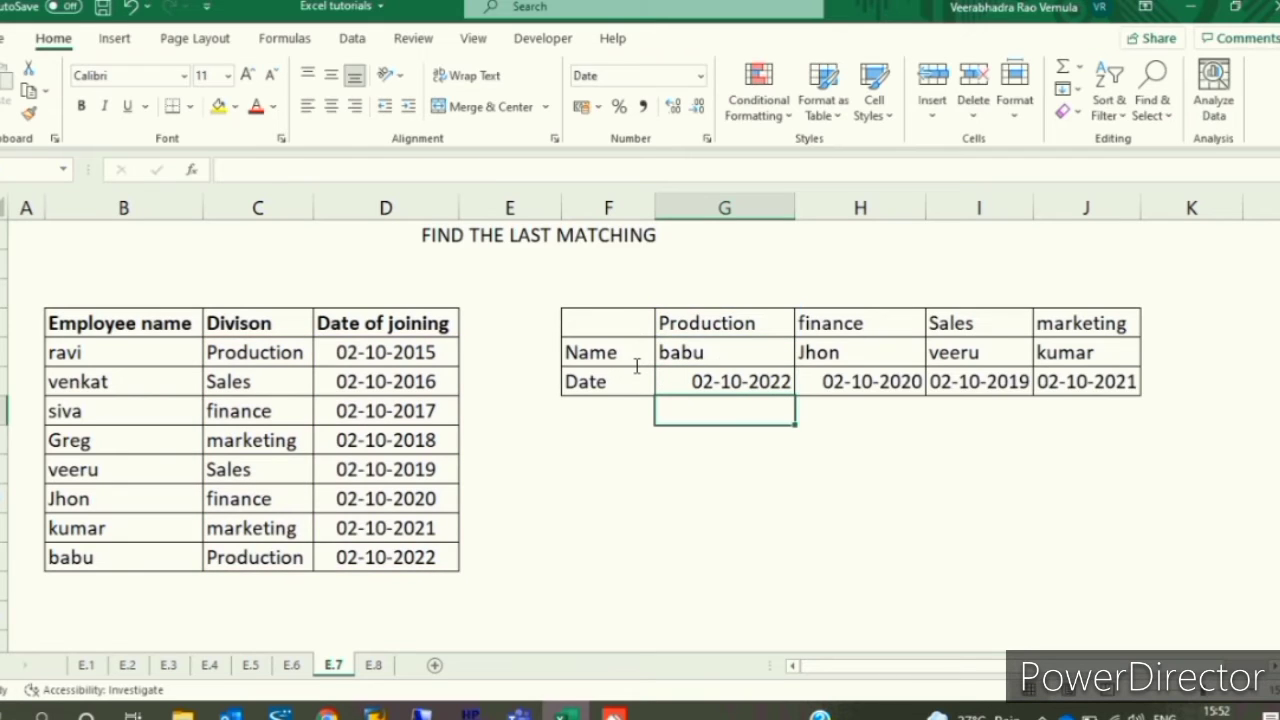
pyautogui.hotkey('ctrl', 's')
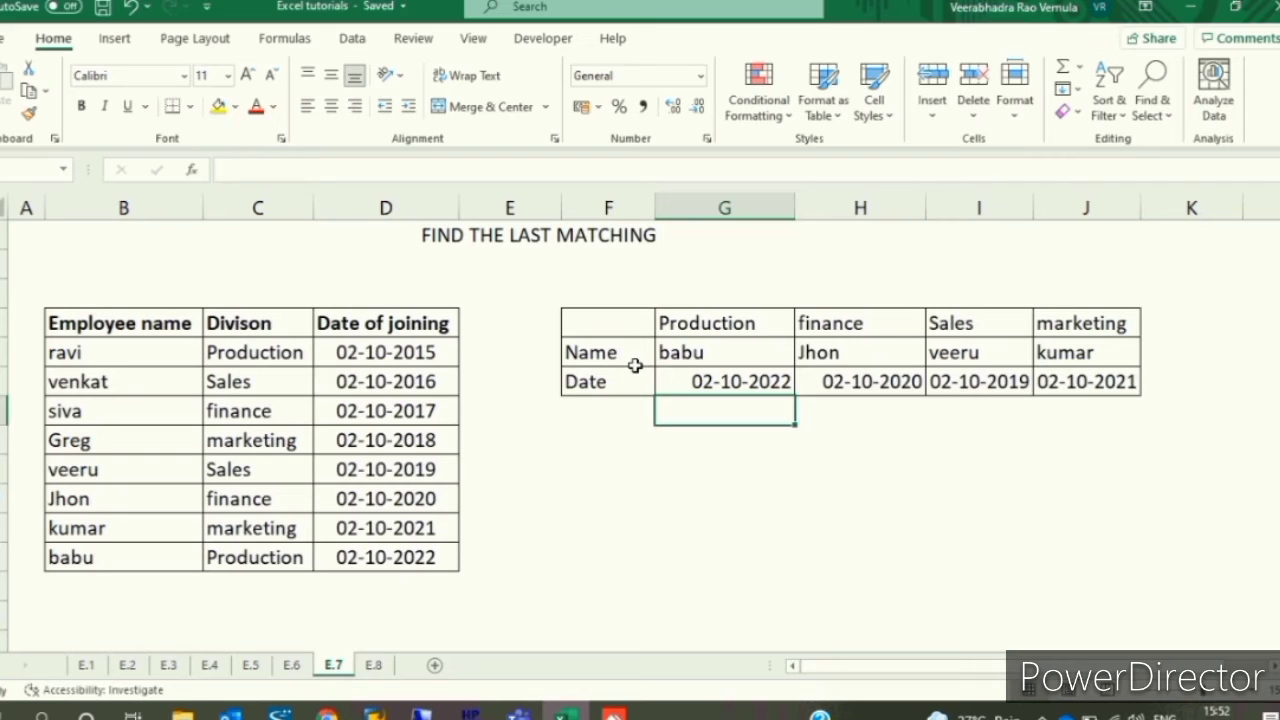
# Step: Switch to sheet E.8 and review the employee sales figures and the Sales/Commision rate table
pyautogui.hotkey('ctrl', 'pagedown')
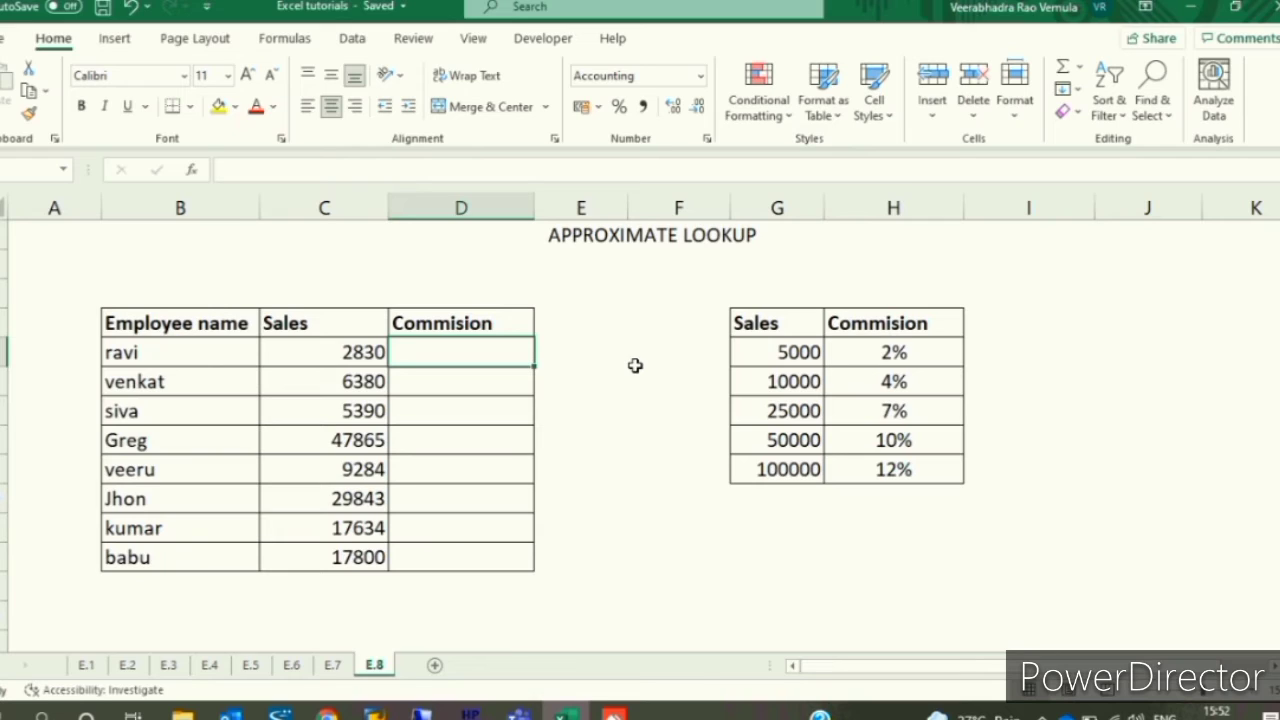
pyautogui.press('Left')
pyautogui.hotkey('ctrl', 'shift', 'Down')
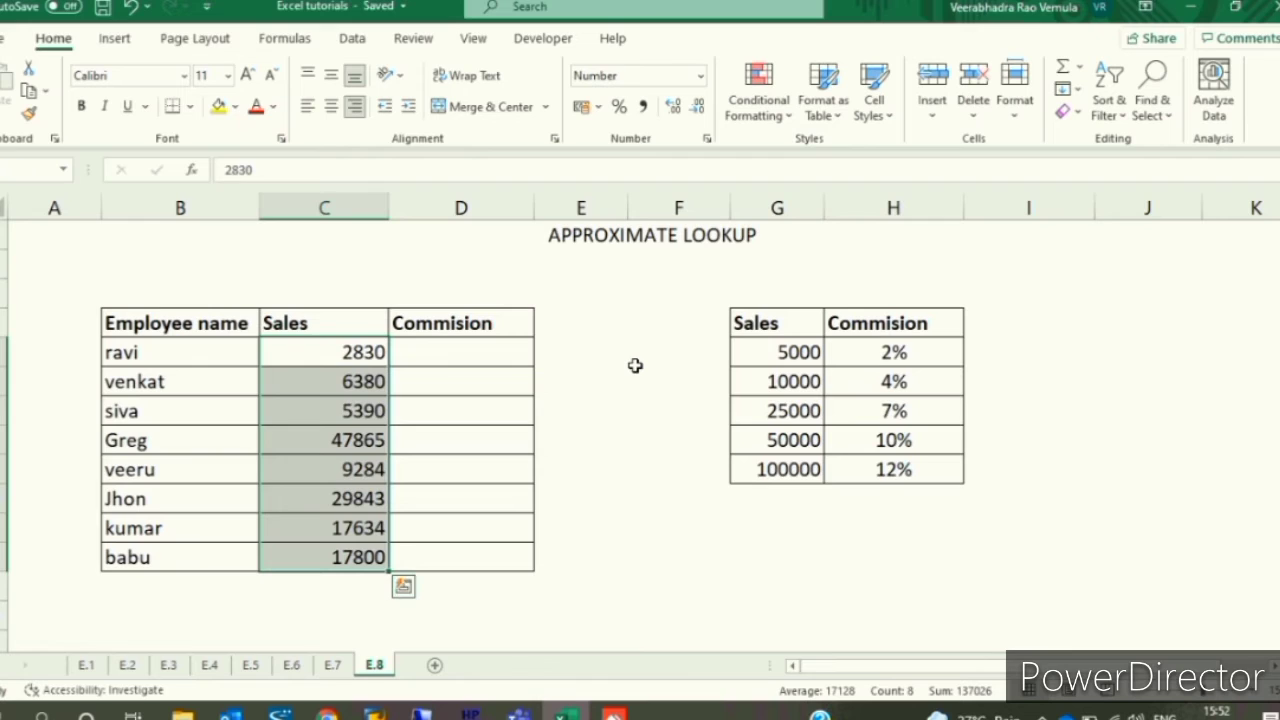
pyautogui.hotkey('ctrl', 'Right')
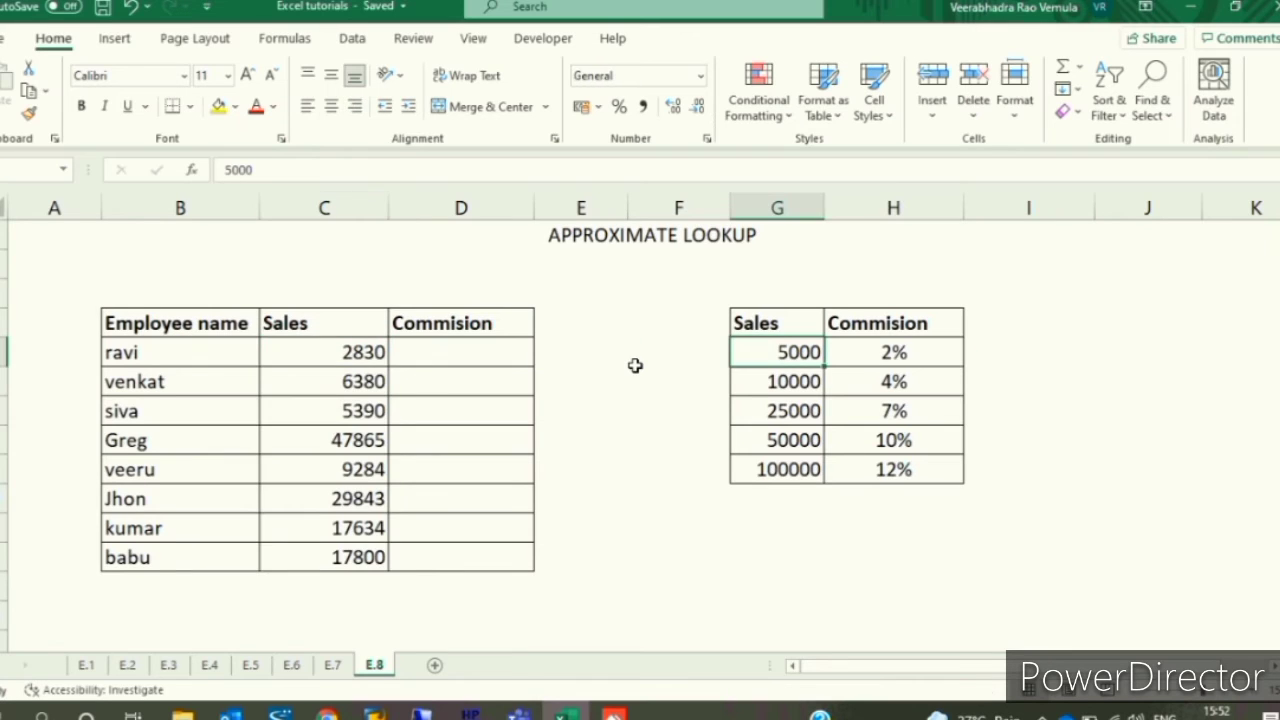
pyautogui.hotkey('shift', 'Right')
pyautogui.hotkey('shift', 'Down')
pyautogui.hotkey('shift', 'Down')
pyautogui.hotkey('shift', 'Down')
pyautogui.hotkey('shift', 'Down')
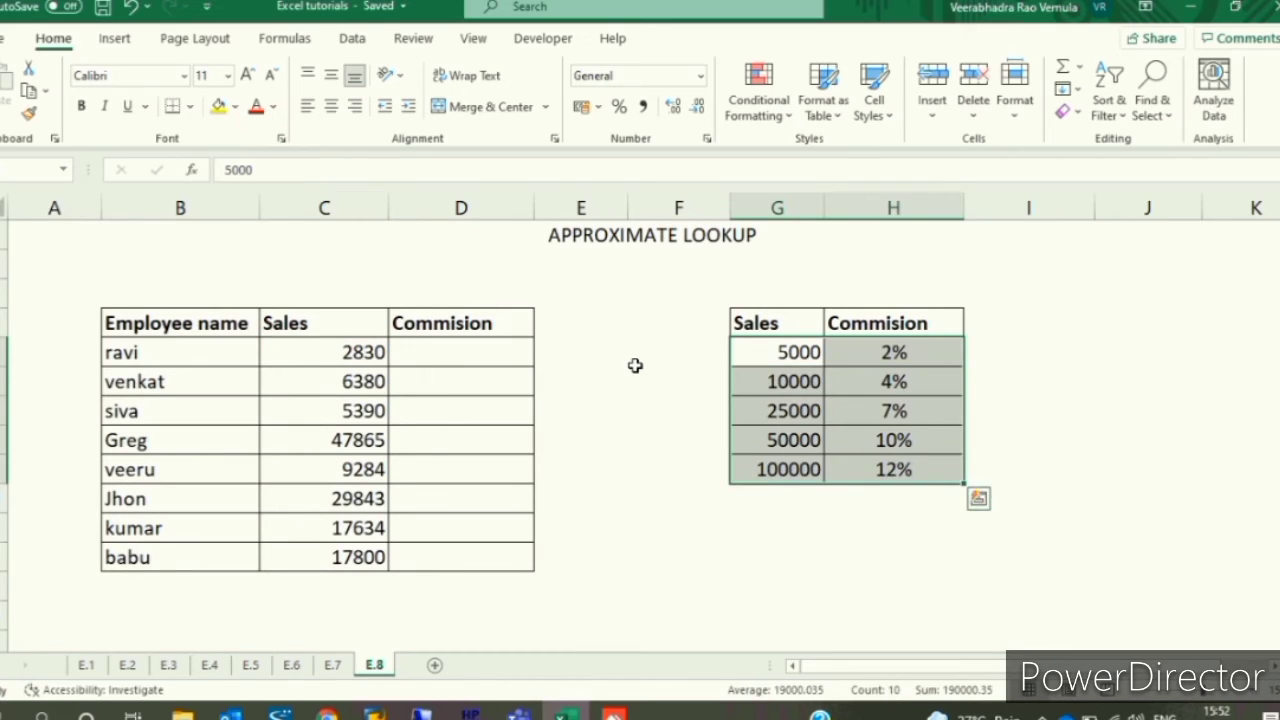
# Step: Begin an XLOOKUP formula in D5, the first Commision cell, with the employee's sales in C5 as the lookup value
pyautogui.press('Down')
pyautogui.press('Down')
pyautogui.press('Up')
pyautogui.press('Up')
pyautogui.press('Left')
pyautogui.press('Left')
pyautogui.press('Left')
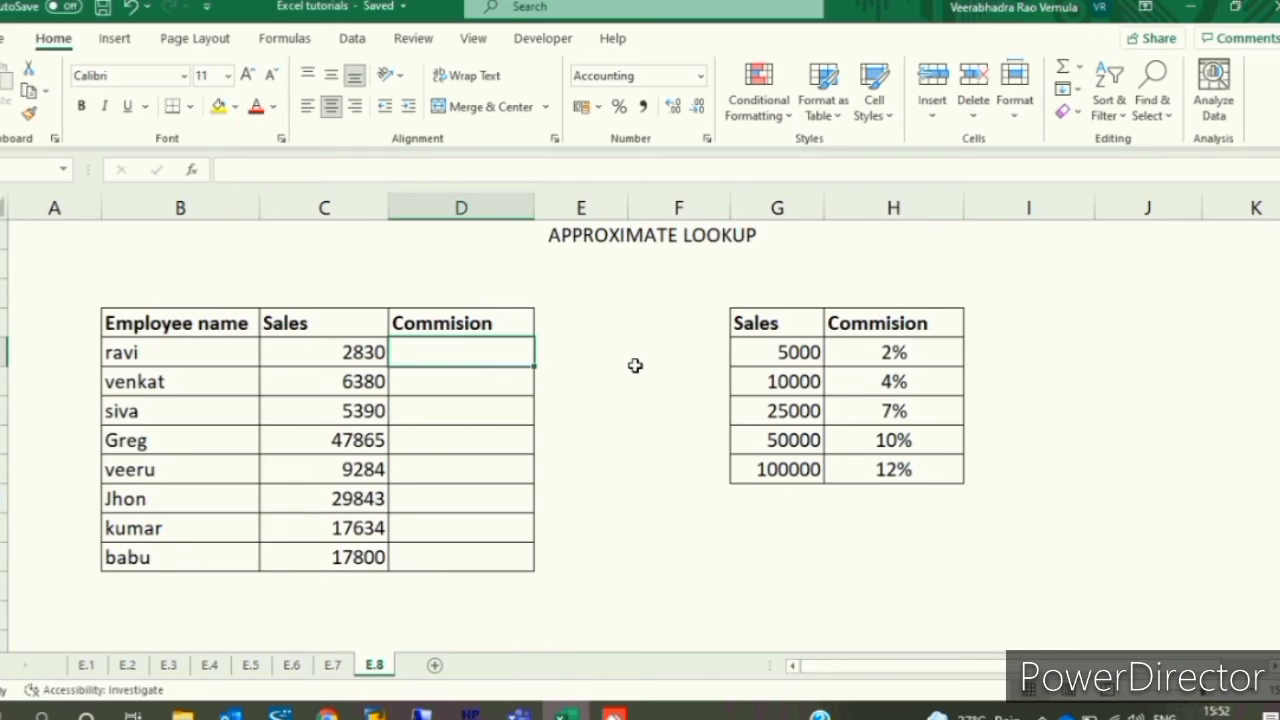
pyautogui.write('=')
pyautogui.press('Escape')
pyautogui.write('=xl')
pyautogui.press('Tab')
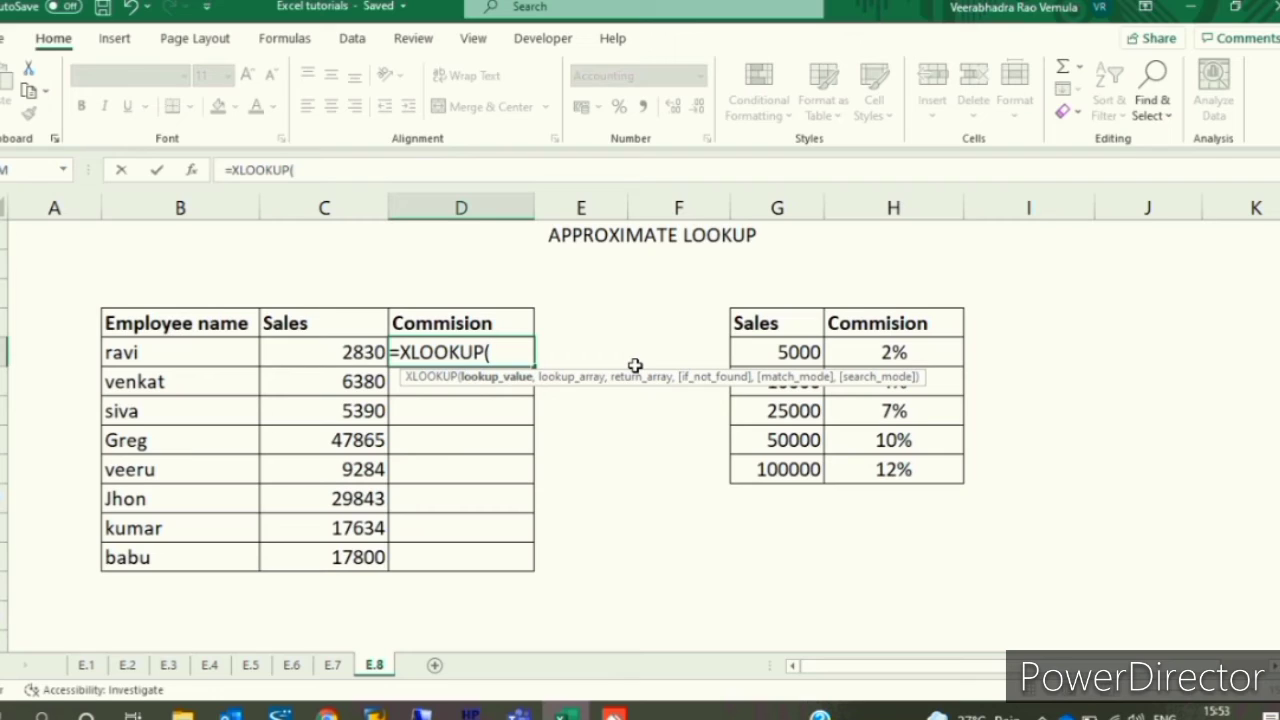
pyautogui.press('Left')
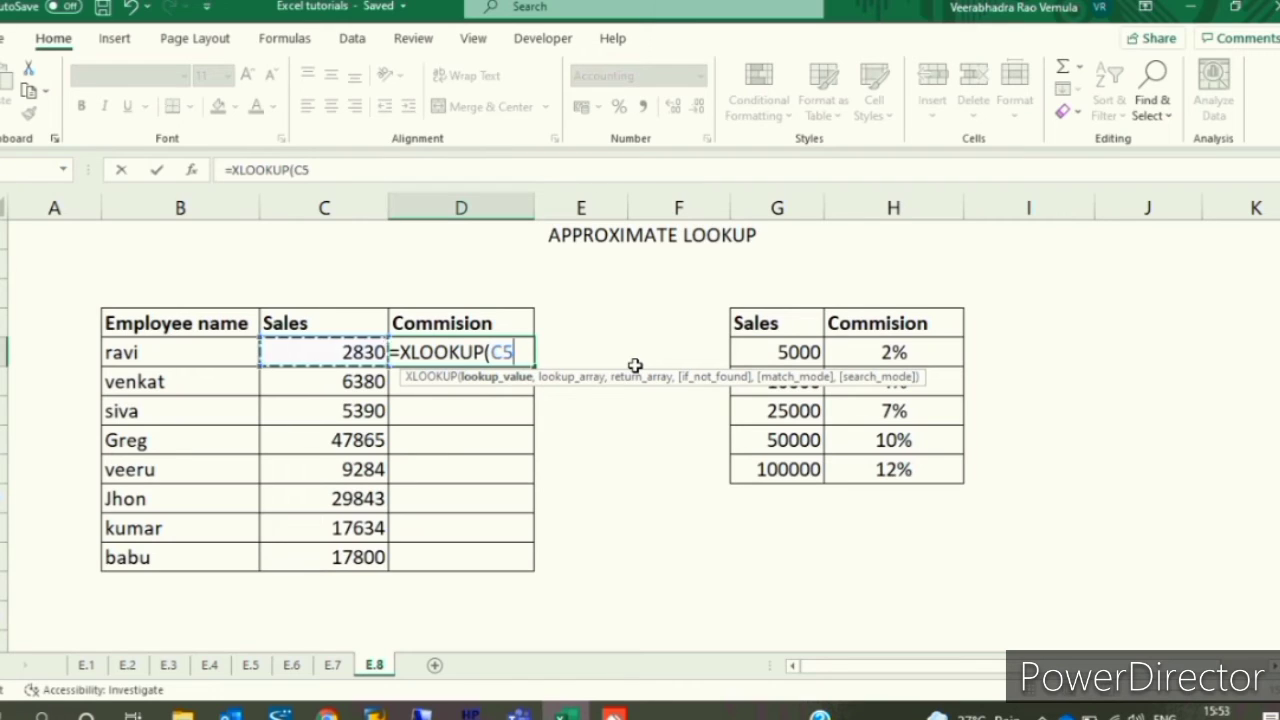
pyautogui.write(',')
pyautogui.press('Left')
pyautogui.hotkey('shift', 'Right')
pyautogui.hotkey('shift', 'Right')
pyautogui.hotkey('shift', 'Right')
pyautogui.hotkey('shift', 'Down')
pyautogui.hotkey('shift', 'Down')
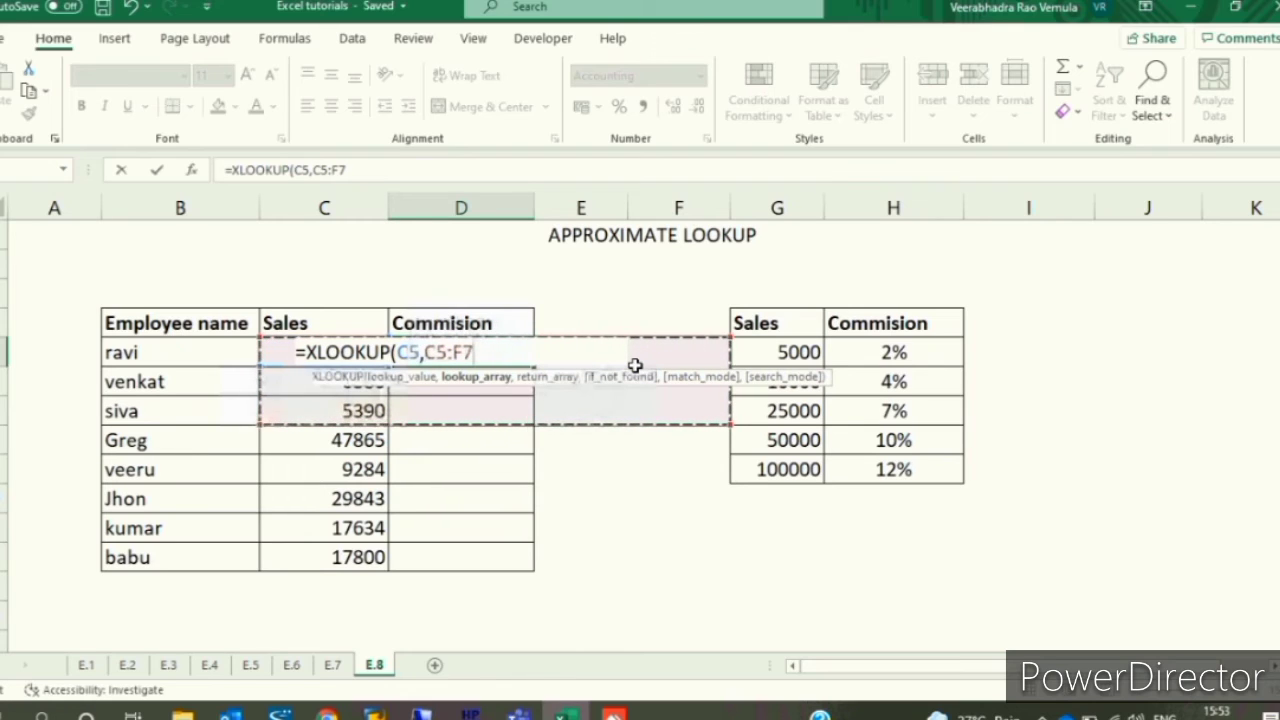
pyautogui.hotkey('shift', 'Up')
pyautogui.hotkey('shift', 'Up')
pyautogui.hotkey('shift', 'Left')
pyautogui.hotkey('shift', 'Left')
pyautogui.hotkey('shift', 'Left')
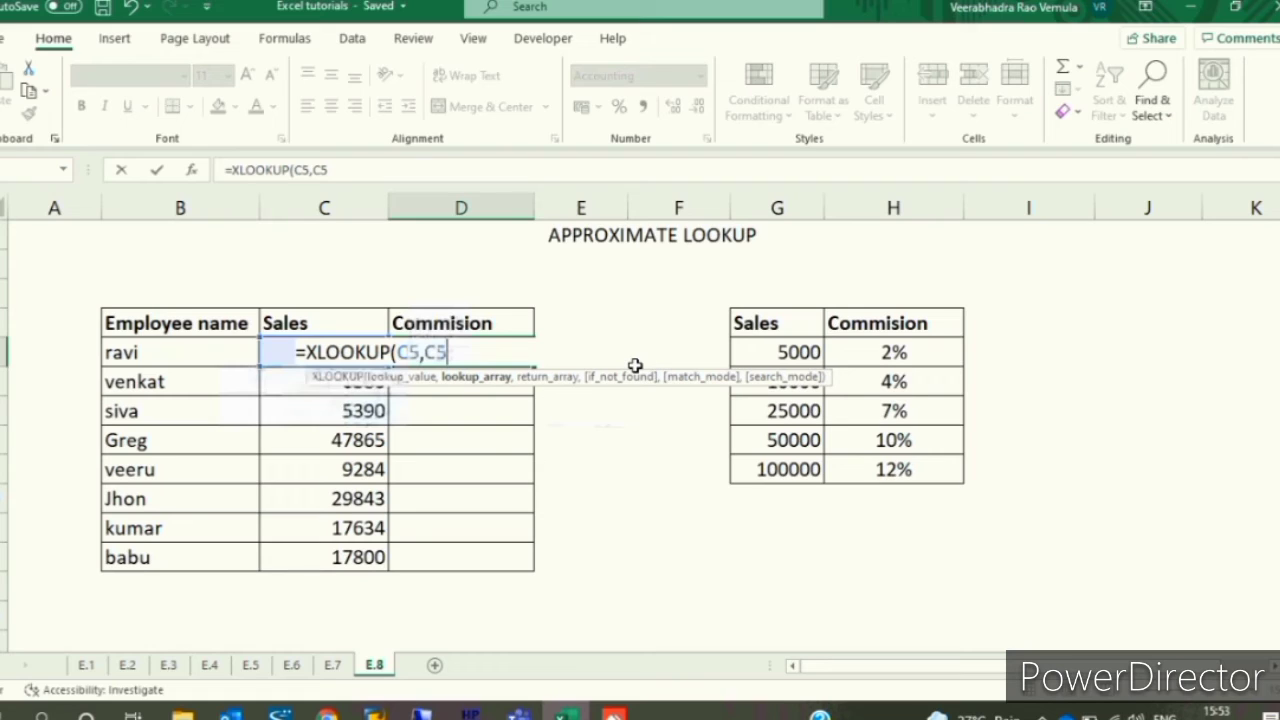
# Step: Set the lookup array of the D5 XLOOKUP to the rate table's Sales values in G5:G9
pyautogui.press('Right')
pyautogui.press('Right')
pyautogui.press('Right')
pyautogui.press('Right')
pyautogui.hotkey('shift', 'Down')
pyautogui.hotkey('shift', 'Down')
pyautogui.hotkey('shift', 'Down')
pyautogui.hotkey('shift', 'Down')
pyautogui.write(',')
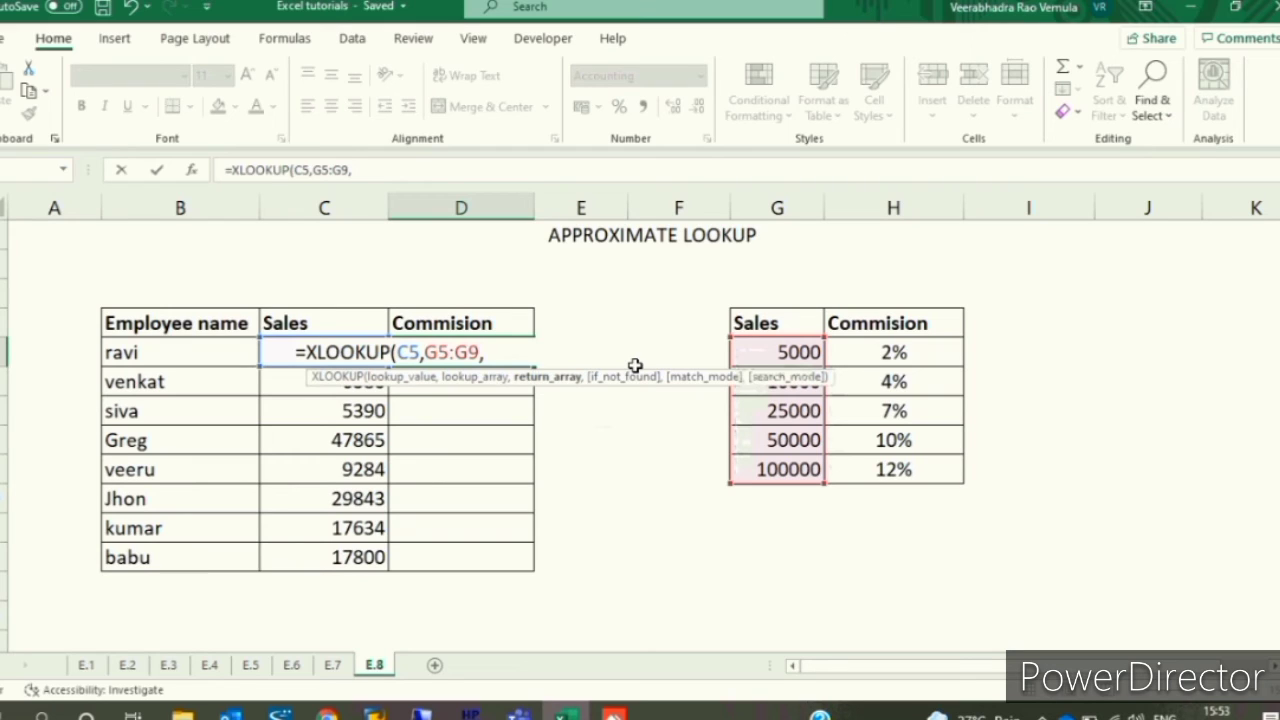
# Step: Set the return array to the rate table's Commision values in H5:H9 and complete the D5 XLOOKUP formula
pyautogui.press('Right')
pyautogui.press('Right')
pyautogui.press('Right')
pyautogui.press('Right')
pyautogui.hotkey('shift', 'Down')
pyautogui.hotkey('shift', 'Down')
pyautogui.hotkey('shift', 'Down')
pyautogui.hotkey('shift', 'Down')
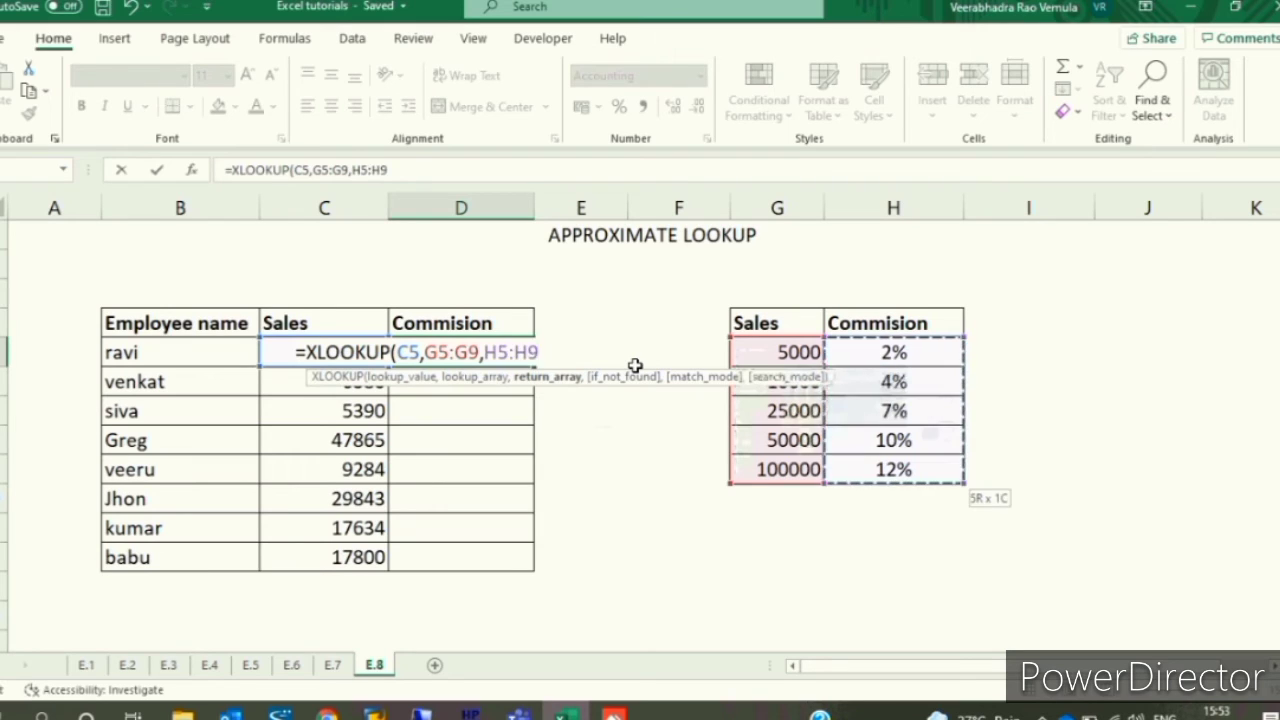
pyautogui.write(')')
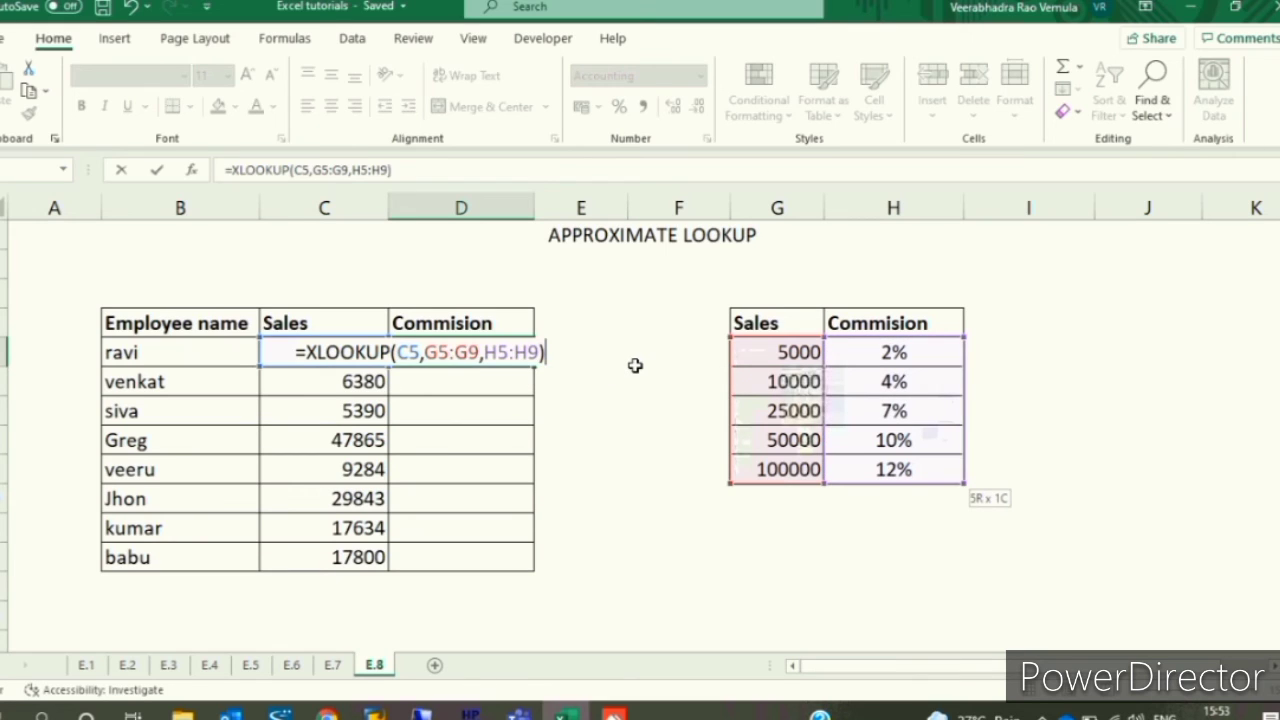
pyautogui.hotkey('ctrl', 'Return')
# Step: Leave the if-not-found argument empty in D5 and set the match mode to -1 for exact match or next smaller item
pyautogui.press('Left')
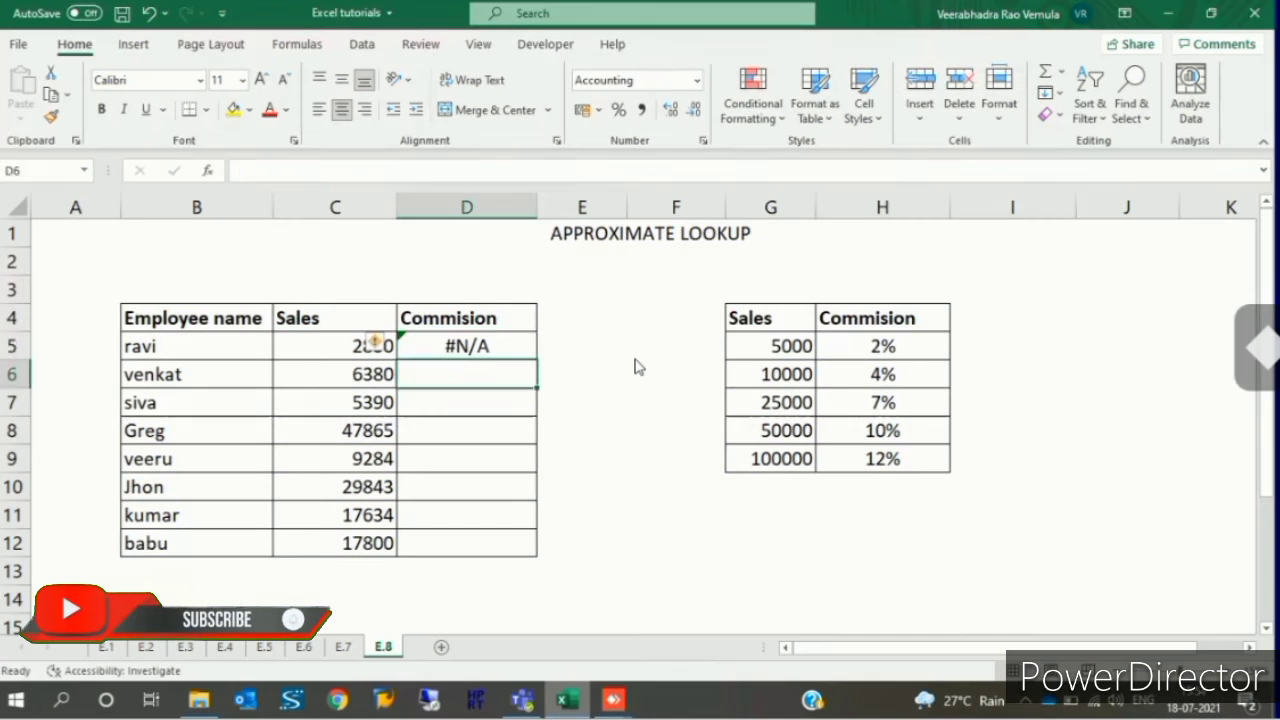
pyautogui.press('Right')
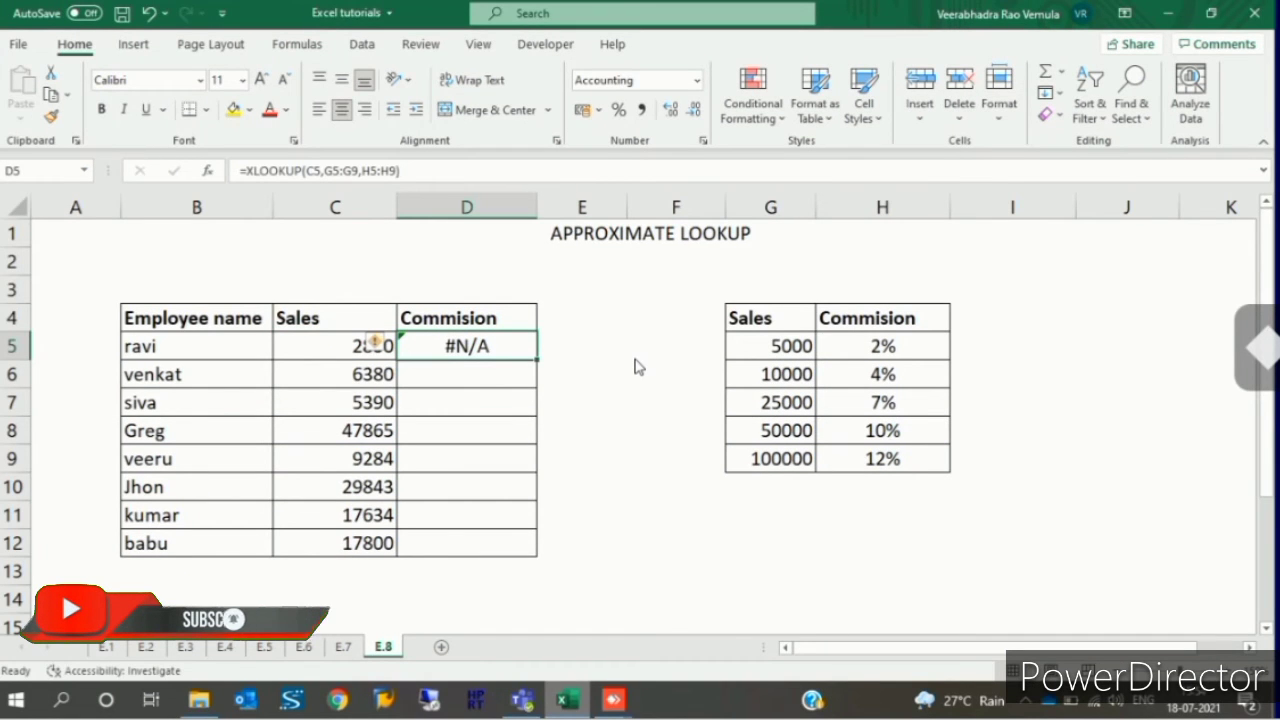
pyautogui.press('F2')
pyautogui.press('Left')
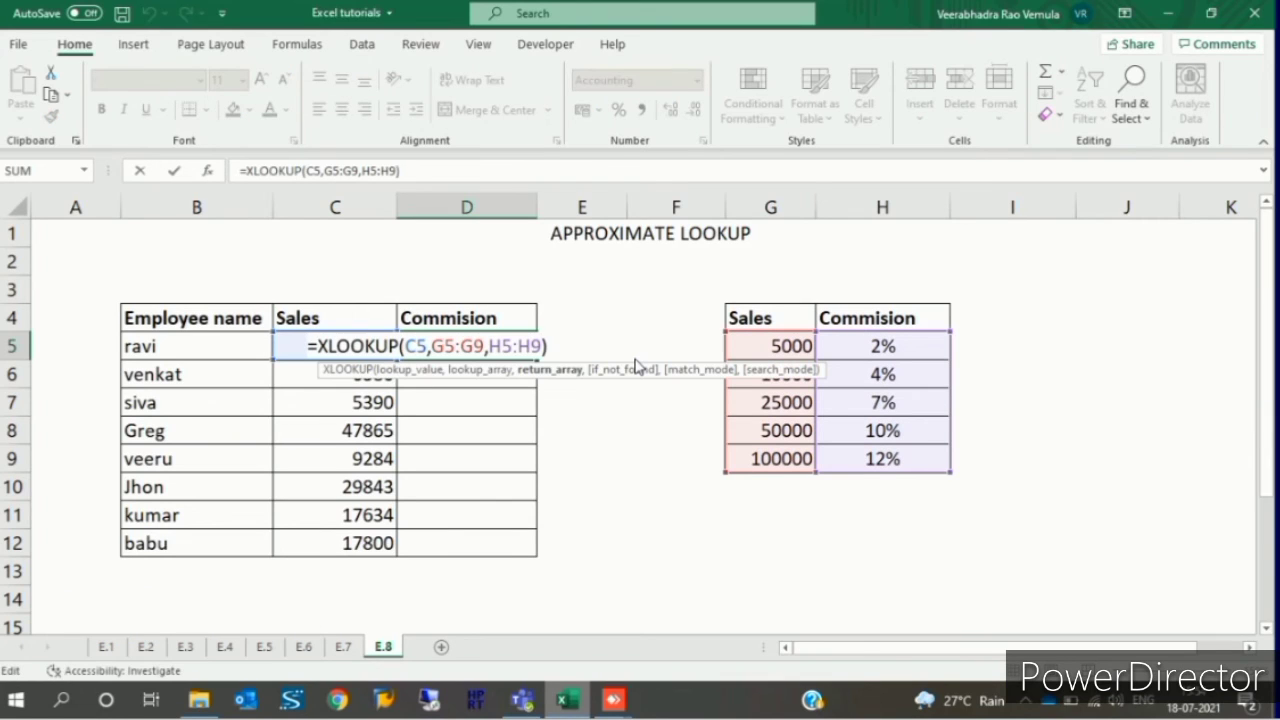
pyautogui.write('.')
pyautogui.press('BackSpace')
pyautogui.write(',')
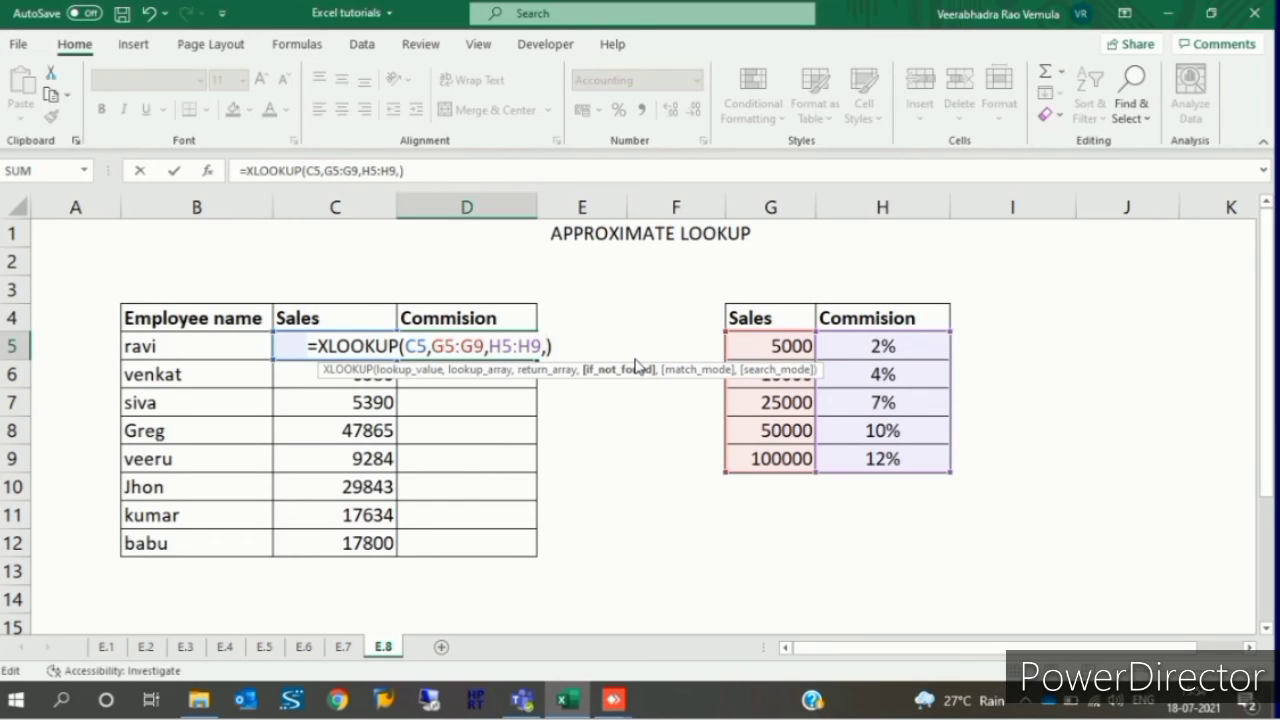
pyautogui.write(',')
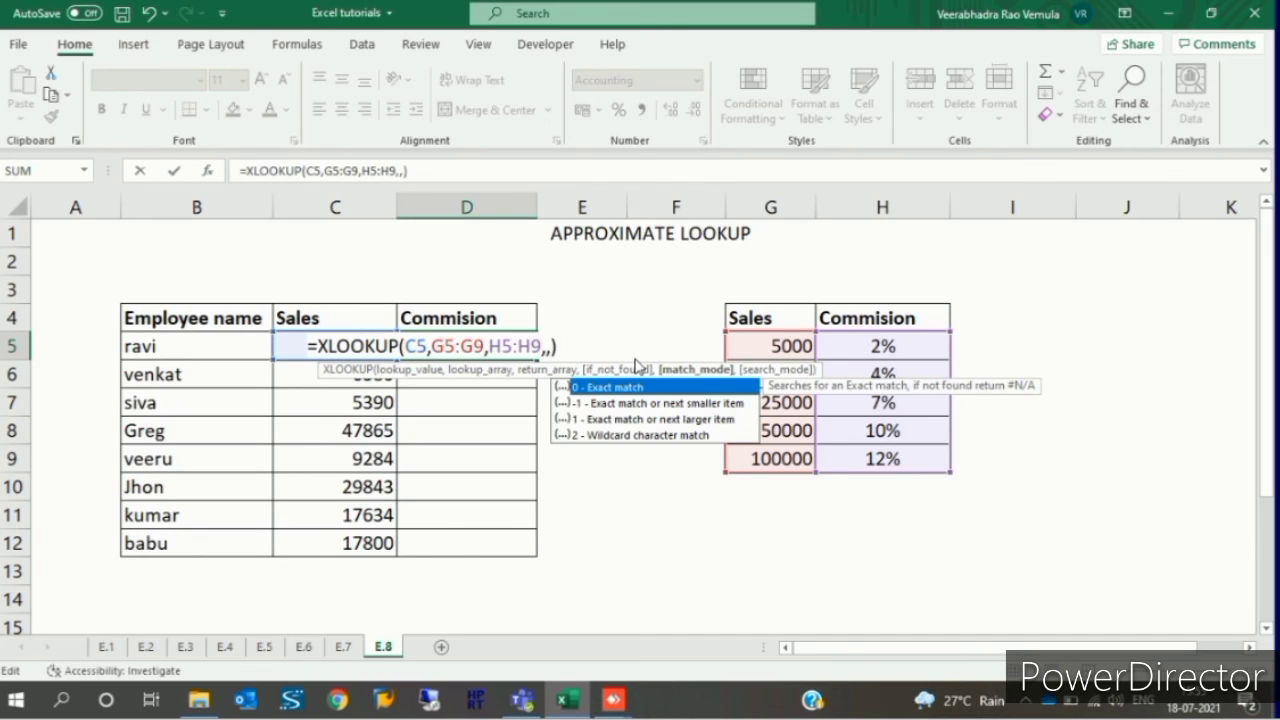
pyautogui.write('-1')
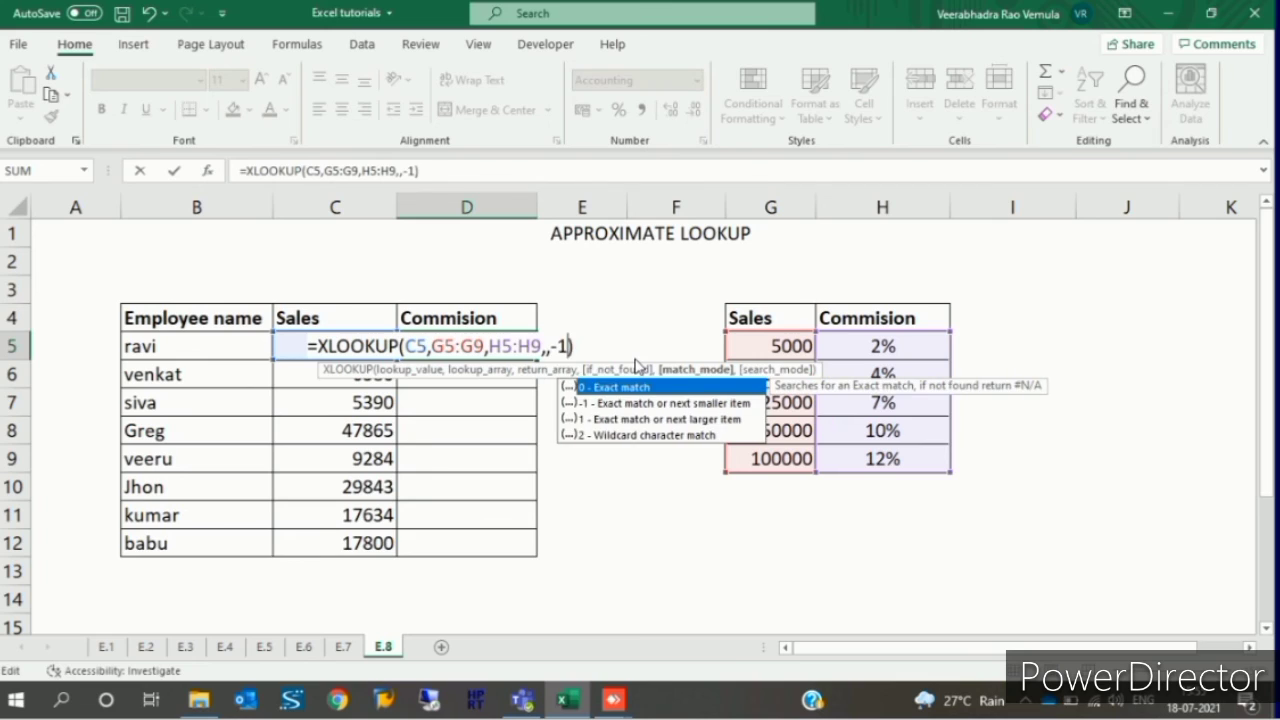
pyautogui.press('Return')
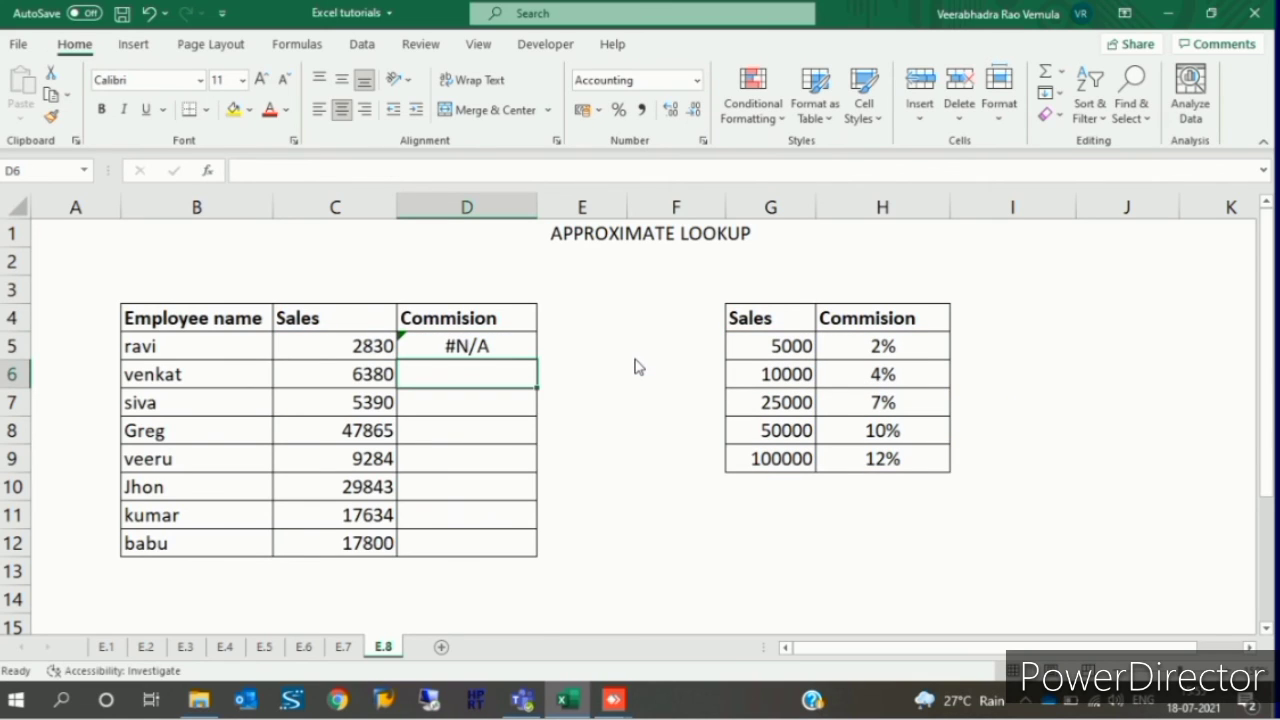
# Step: Change the match mode of the XLOOKUP in D5 to 1 for exact match or next larger item
pyautogui.press('Up')
pyautogui.press('F2')
pyautogui.press('Left')
pyautogui.press('Left')
pyautogui.press('BackSpace')
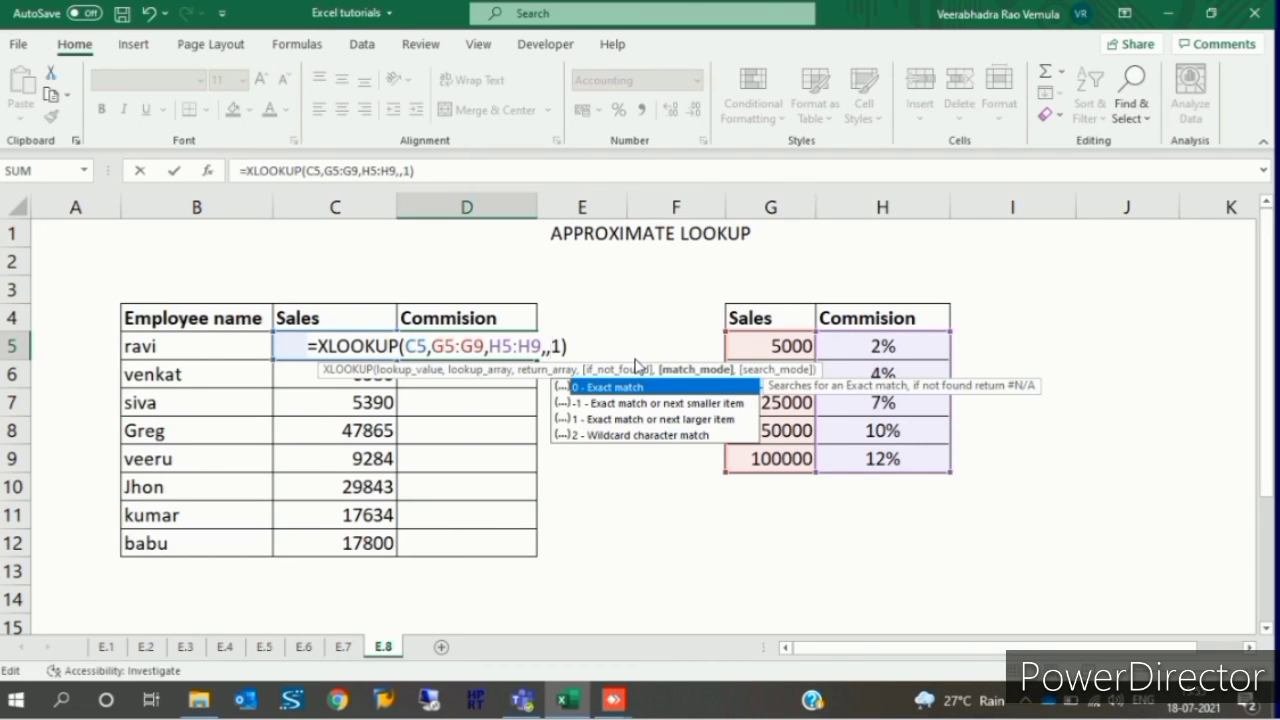
pyautogui.press('Return')
pyautogui.press('Up')
pyautogui.hotkey('shift', 'Down')
pyautogui.hotkey('shift', 'Down')
pyautogui.hotkey('shift', 'Down')
pyautogui.hotkey('shift', 'Down')
pyautogui.hotkey('shift', 'Down')
pyautogui.hotkey('shift', 'Down')
pyautogui.hotkey('shift', 'Down')
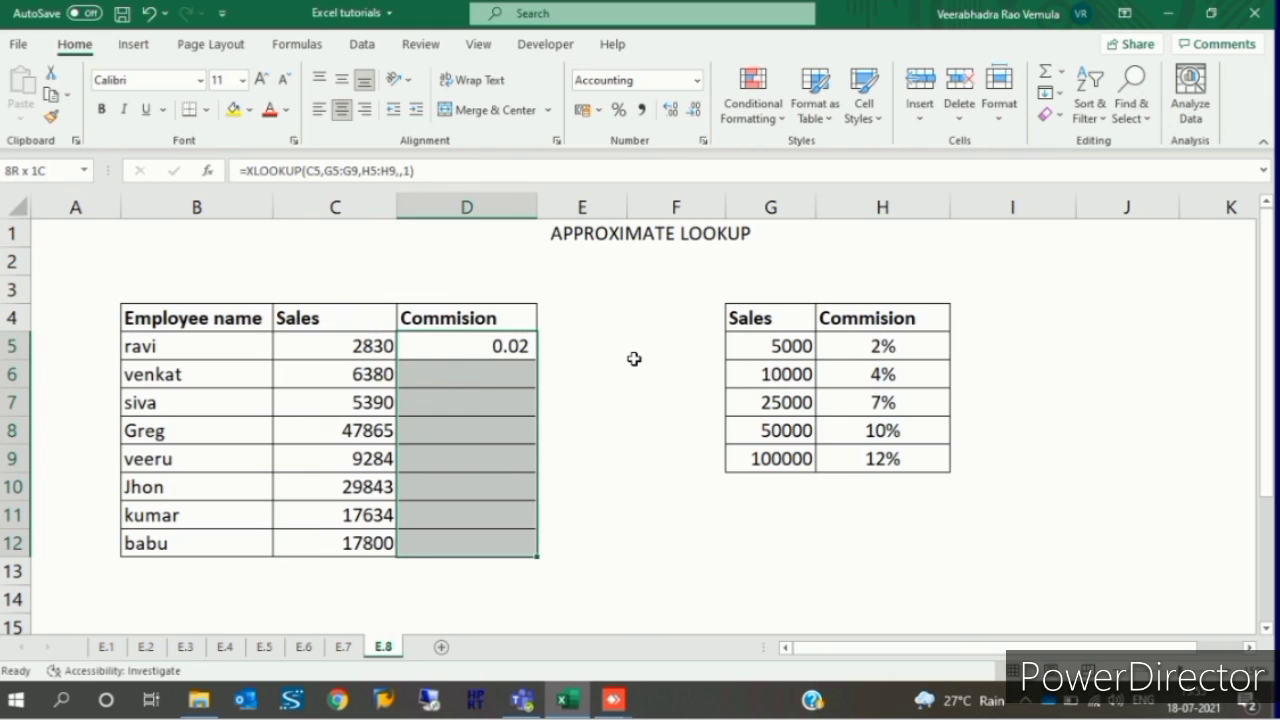
pyautogui.press('Up')
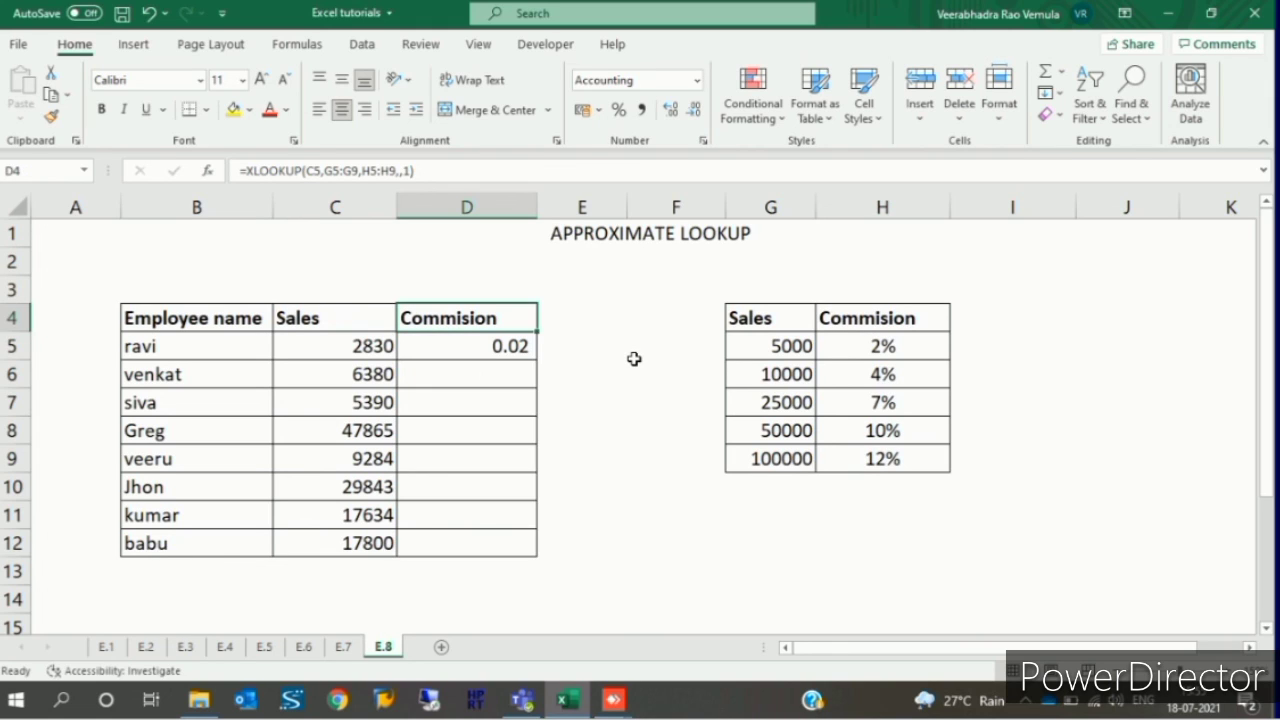
pyautogui.press('Down')
# Step: Make the lookup and return ranges in the D5 formula absolute as $G$5:$G$9 and $H$5:$H$9
pyautogui.press('F2')
pyautogui.press('Left')
pyautogui.press('Left')
pyautogui.press('Left')
pyautogui.press('Left')
pyautogui.press('F4')
pyautogui.press('Left')
pyautogui.press('Left')
pyautogui.press('F4')
pyautogui.press('Left')
pyautogui.press('Left')
pyautogui.press('F4')
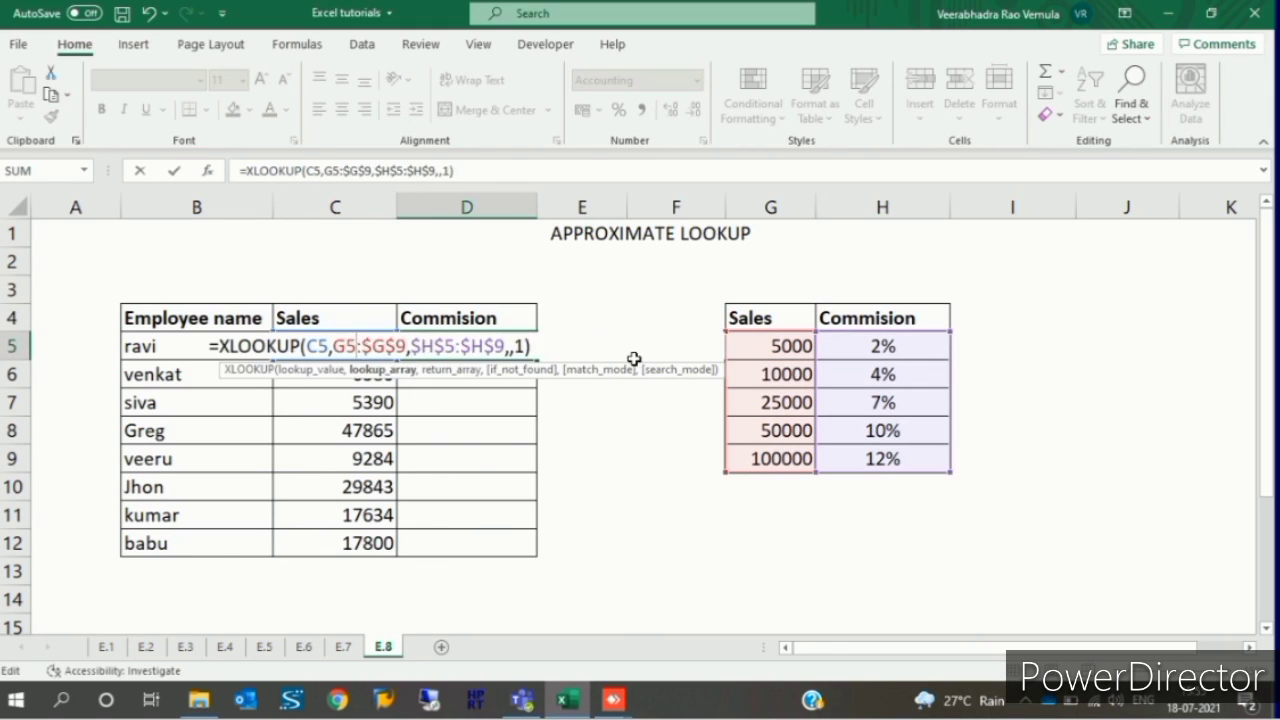
pyautogui.press('Left')
pyautogui.press('Left')
pyautogui.press('F4')
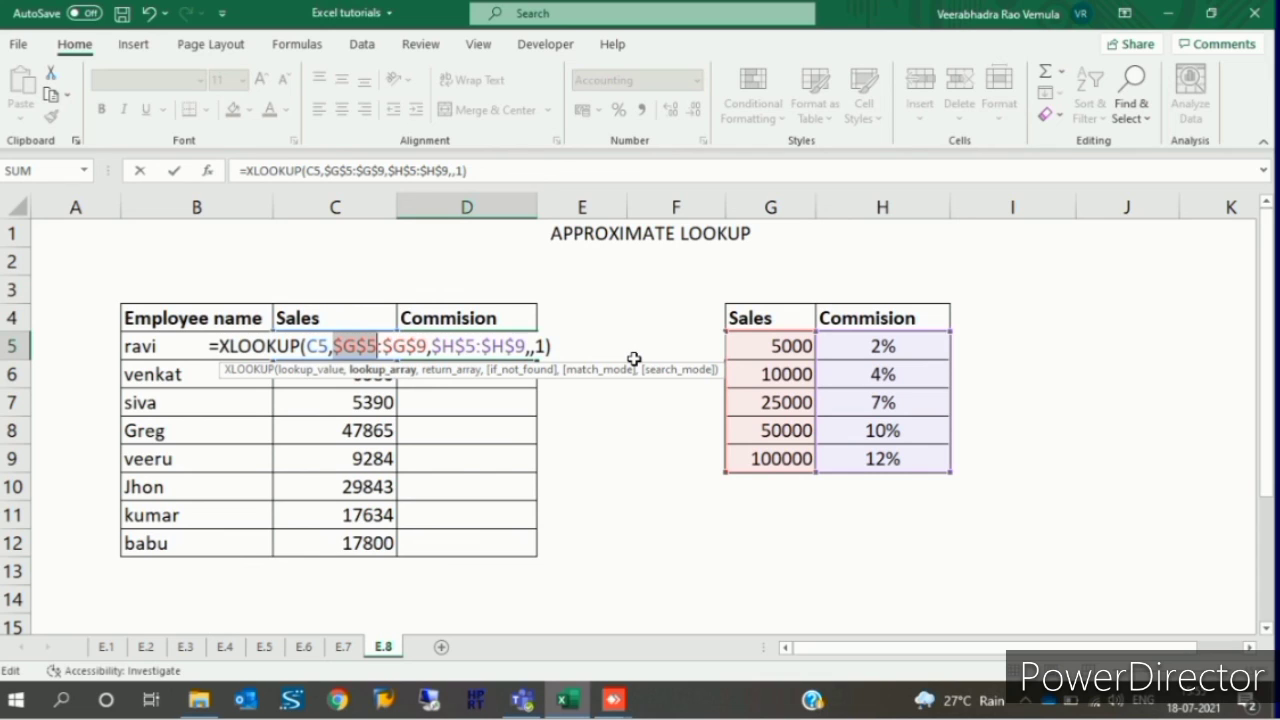
pyautogui.press('Return')
# Step: Fill the XLOOKUP formula from D5 down through D12 for all employees
pyautogui.press('Up')
pyautogui.hotkey('shift', 'Down')
pyautogui.hotkey('shift', 'Down')
pyautogui.hotkey('shift', 'Down')
pyautogui.hotkey('shift', 'Down')
pyautogui.hotkey('shift', 'Down')
pyautogui.hotkey('shift', 'Down')
pyautogui.hotkey('shift', 'Down')
pyautogui.hotkey('ctrl', 'd')
pyautogui.press('Up')
pyautogui.press('Down')
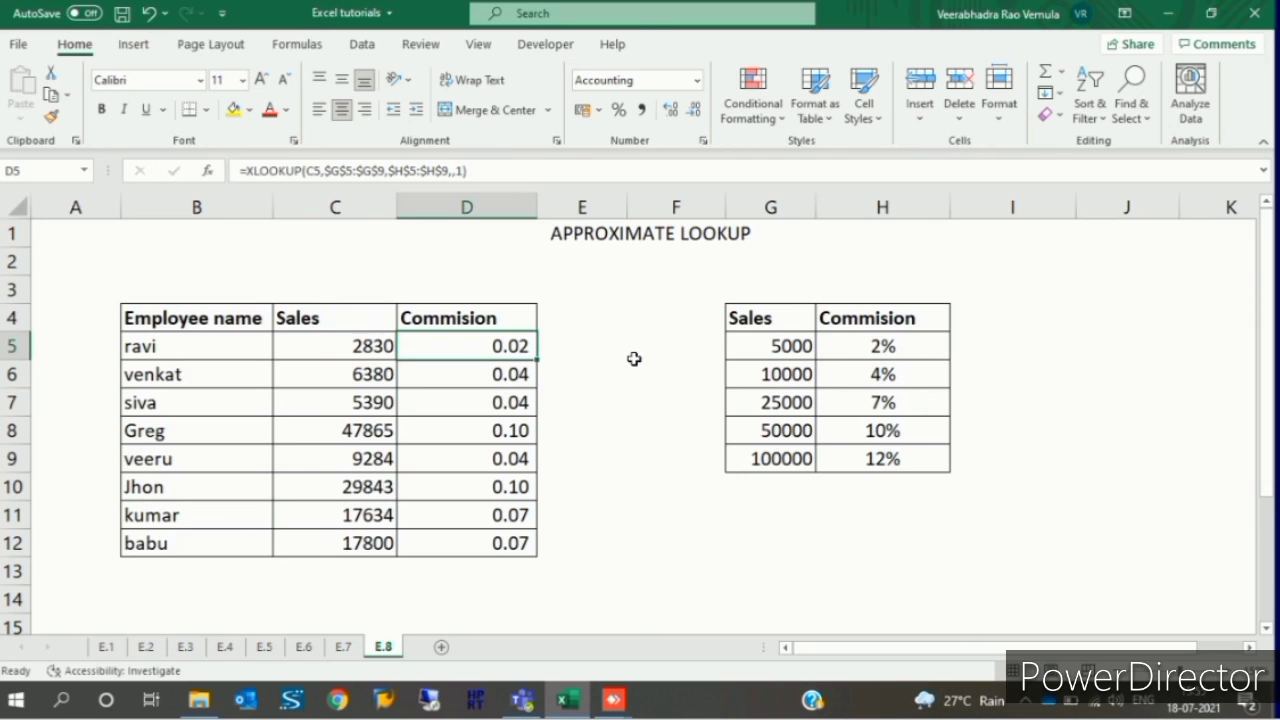
# Step: Multiply the XLOOKUP result in D5 by the sales amount in C5 to calculate the commission amount
pyautogui.press('F2')
pyautogui.write('*')
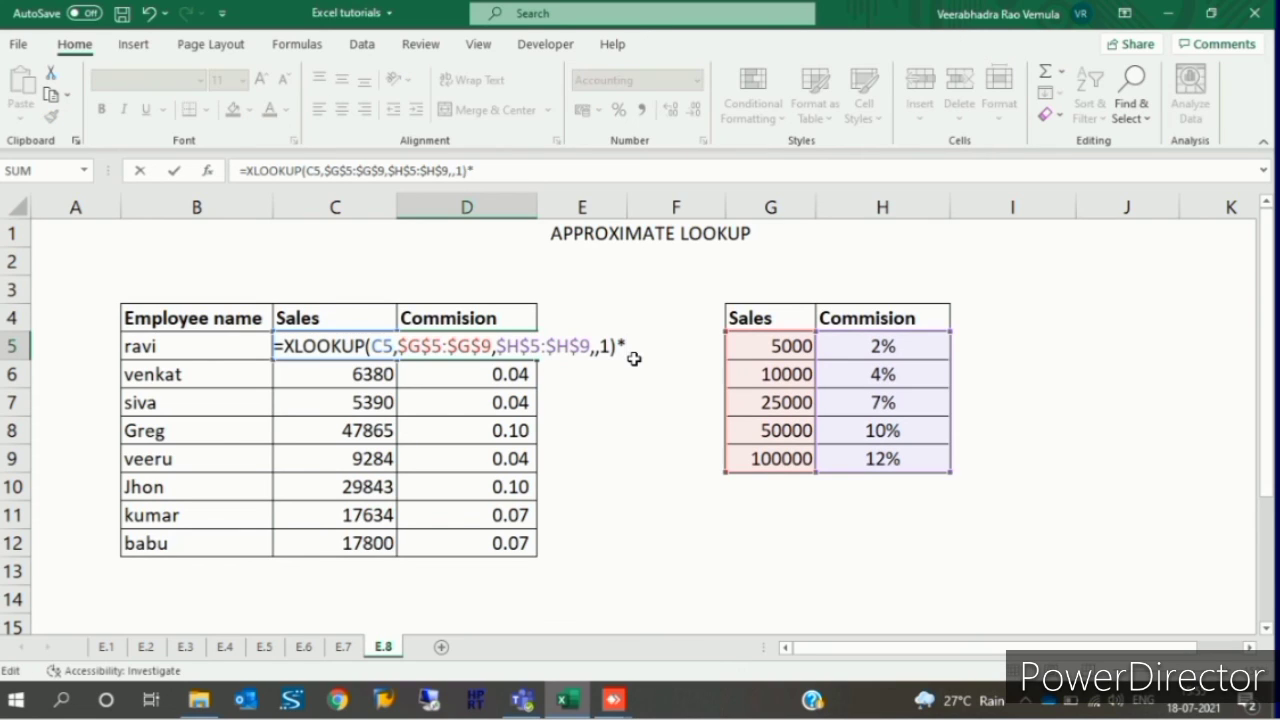
pyautogui.press('Left')
pyautogui.press('Down')
pyautogui.press('Up')
pyautogui.press('Return')
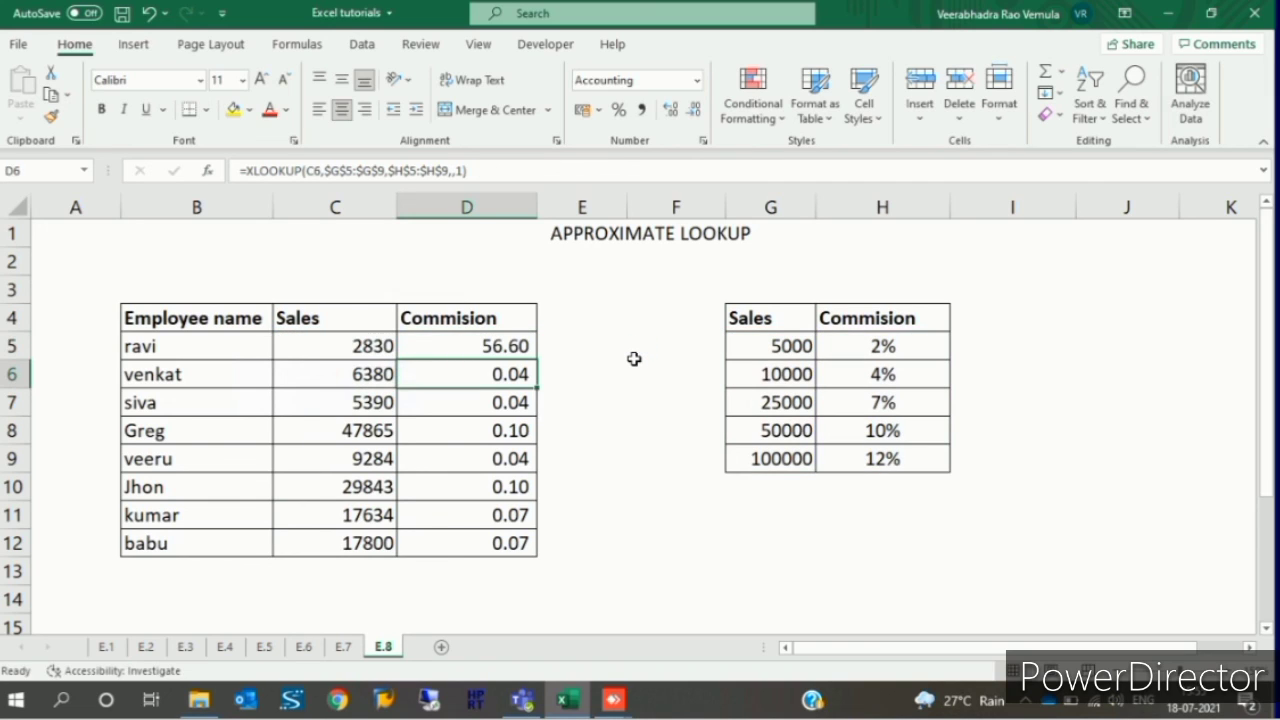
# Step: Fill the commission amount formula from D5 down through D12 and save the workbook
pyautogui.press('Up')
pyautogui.hotkey('shift', 'Down')
pyautogui.hotkey('shift', 'Down')
pyautogui.hotkey('shift', 'Down')
pyautogui.hotkey('shift', 'Down')
pyautogui.hotkey('shift', 'Down')
pyautogui.hotkey('shift', 'Down')
pyautogui.hotkey('shift', 'Down')
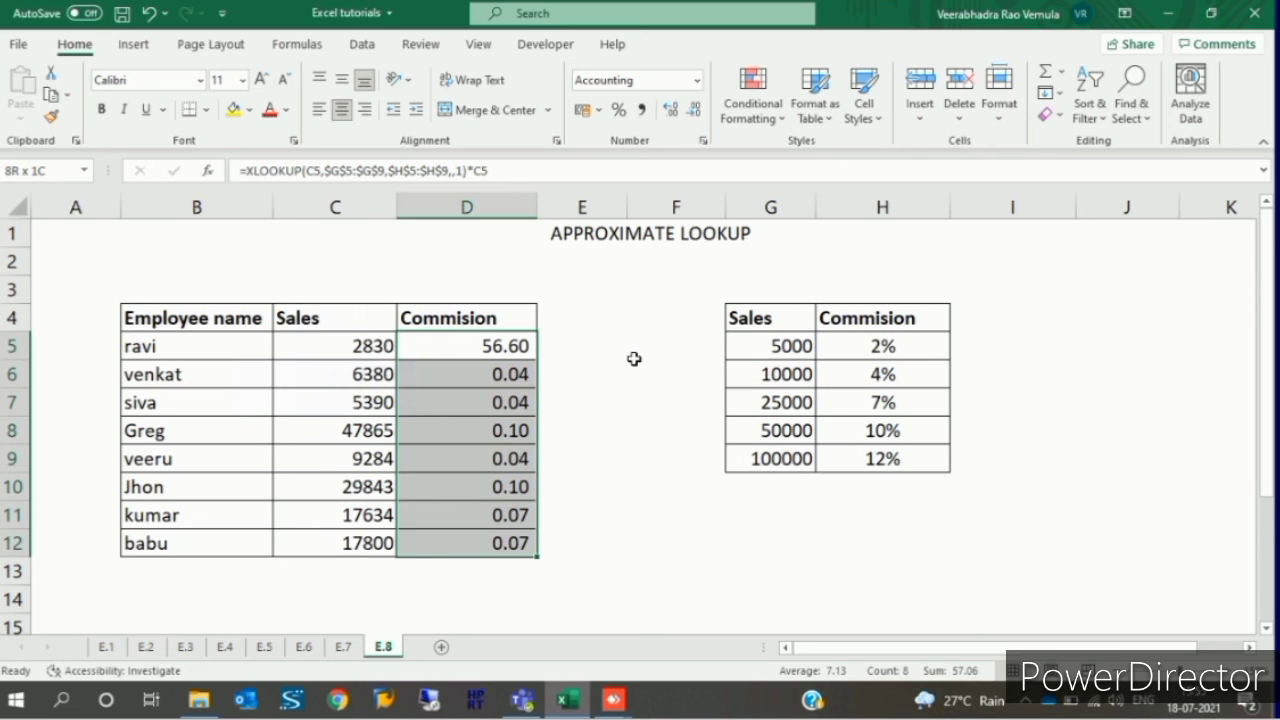
pyautogui.hotkey('ctrl', 'd')
pyautogui.press('Up')
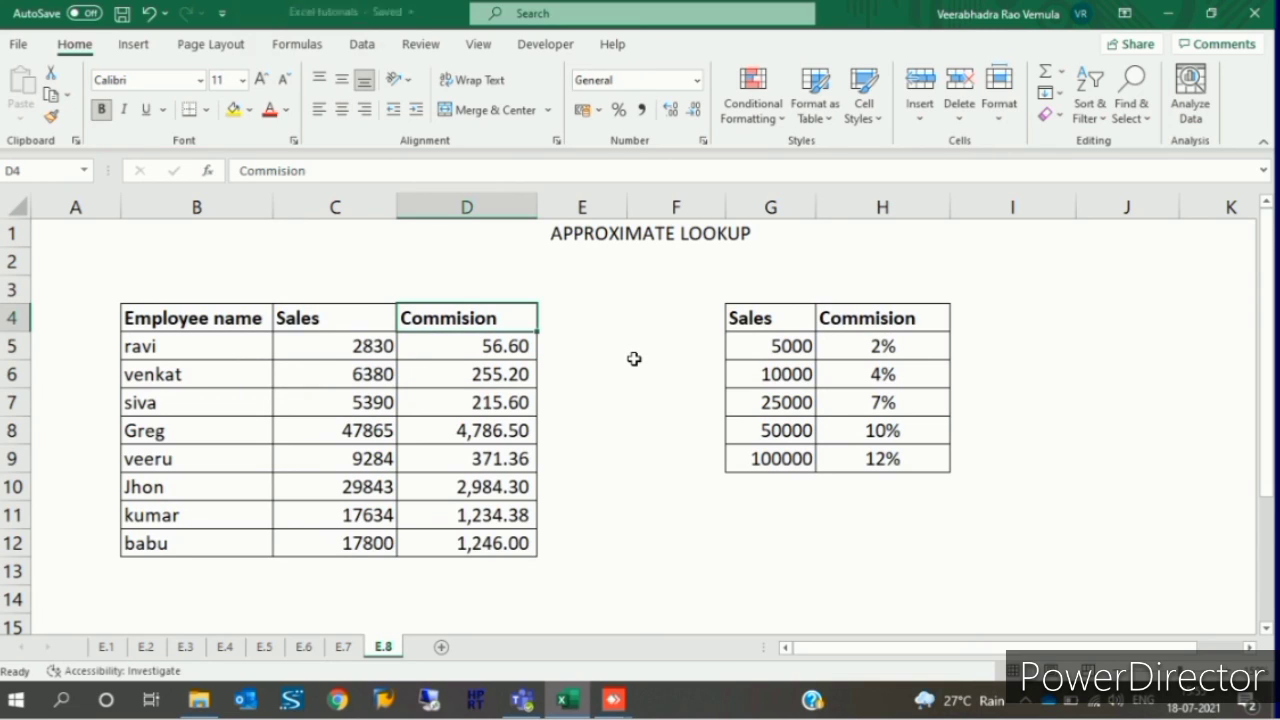
pyautogui.hotkey('ctrl', 's')
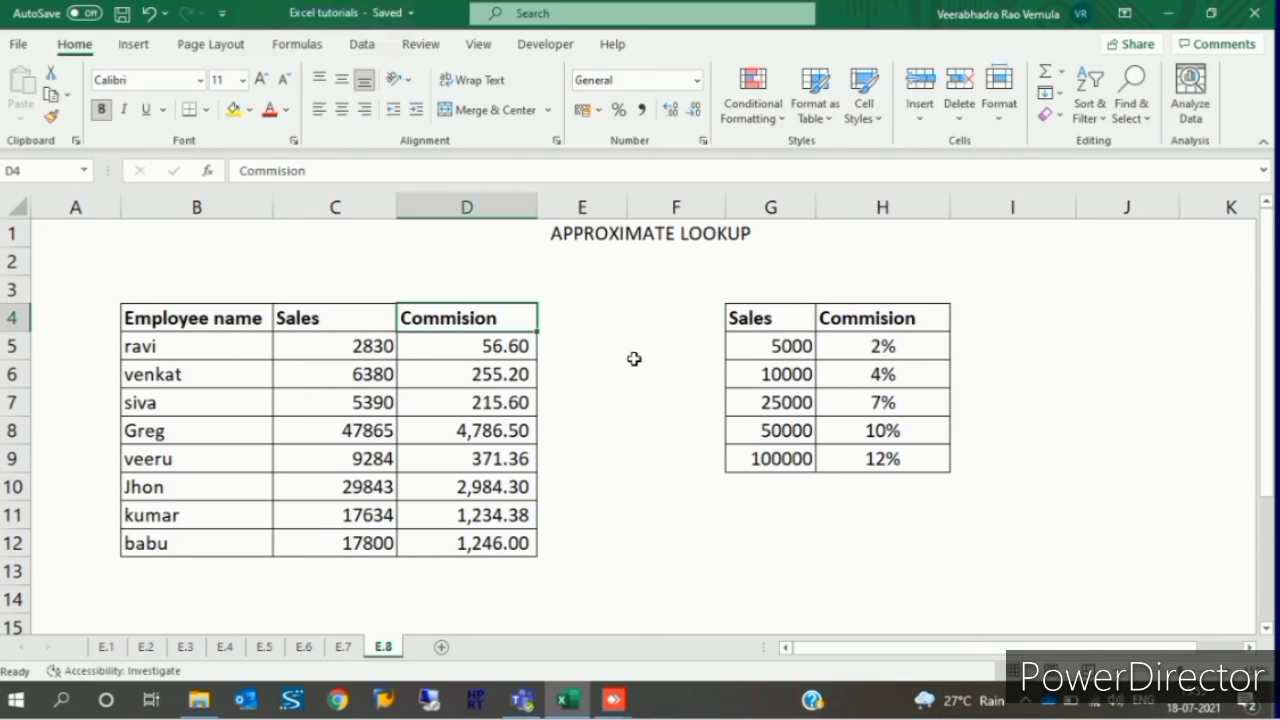